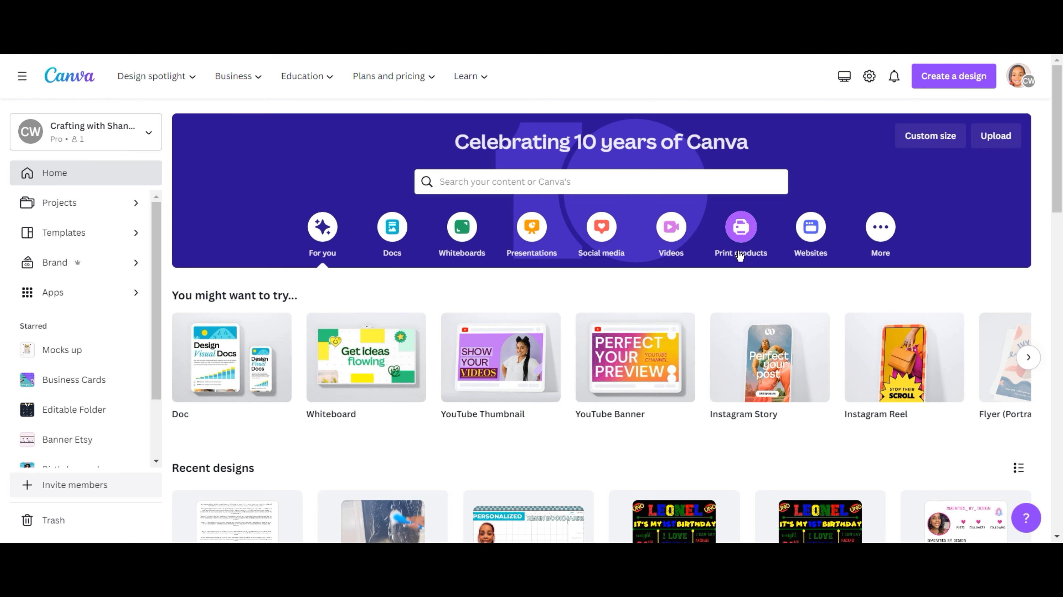
# Create a design and place a three-column, four-row table from the recently used elements on the blank page
pyautogui.click(953, 76)
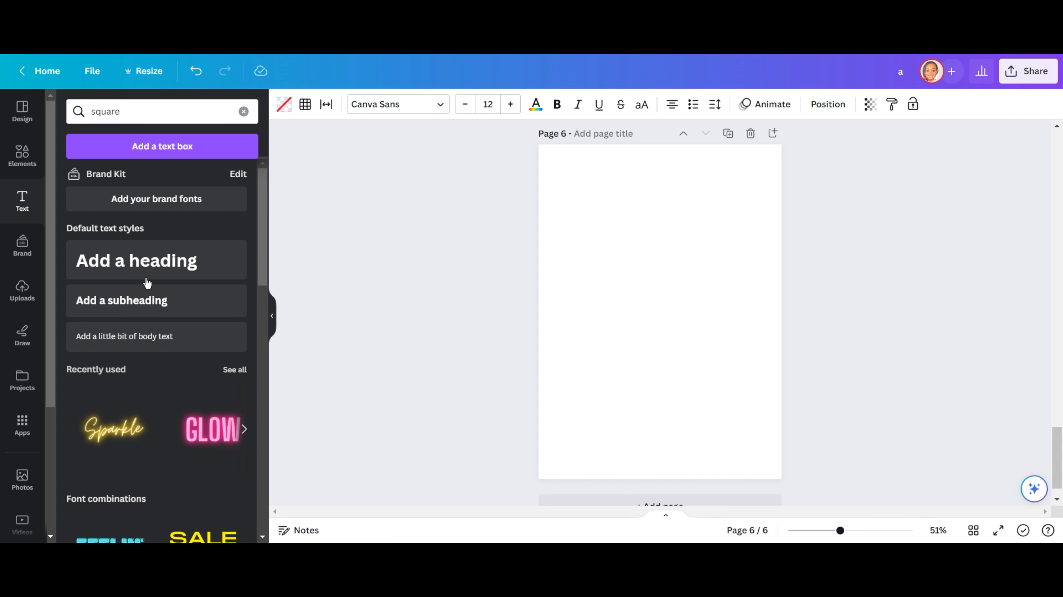
pyautogui.click(32, 169)
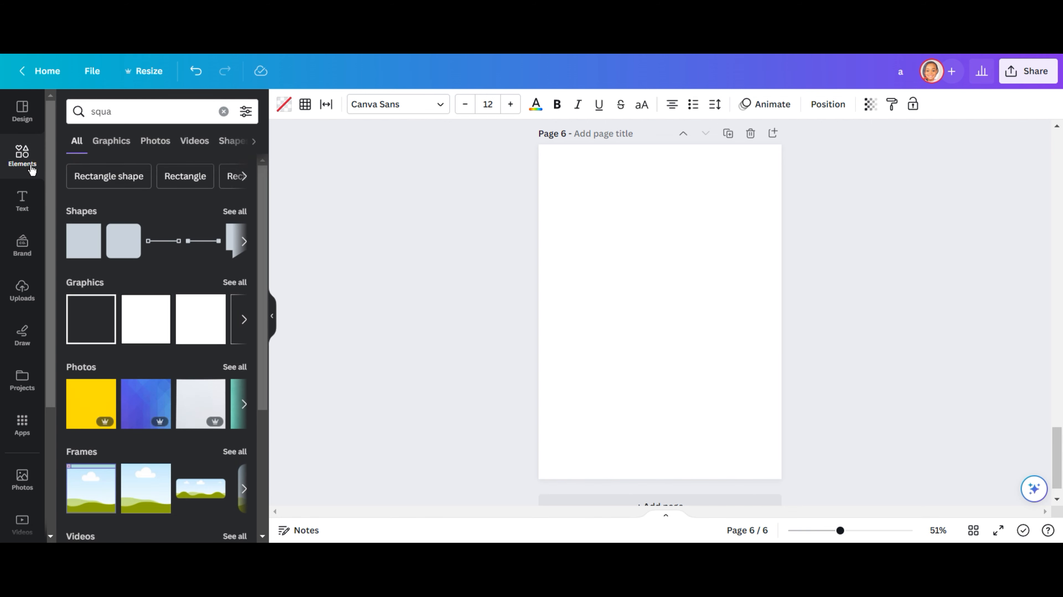
pyautogui.click(28, 126)
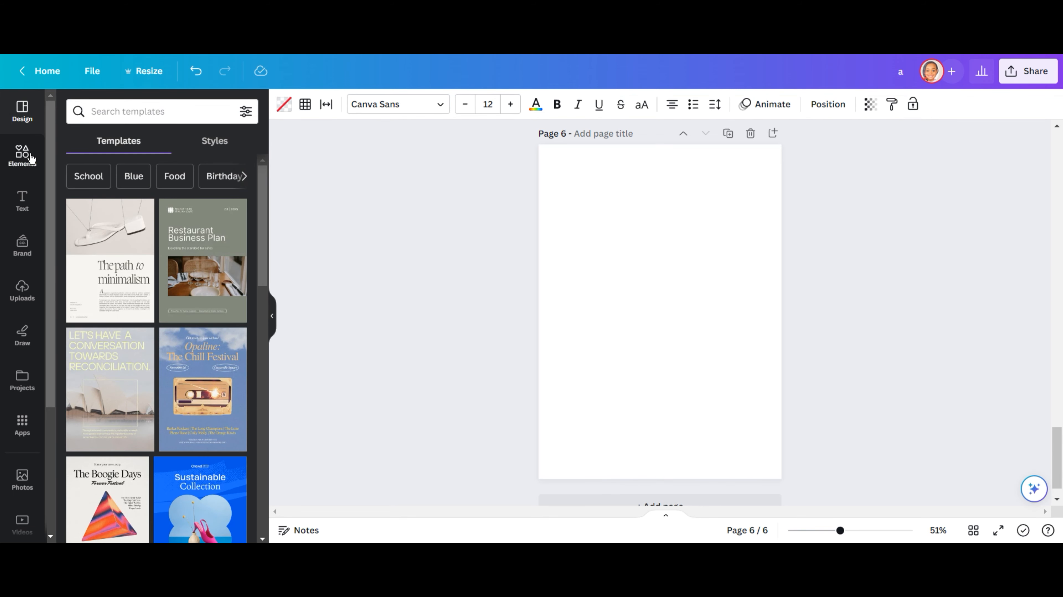
pyautogui.click(30, 158)
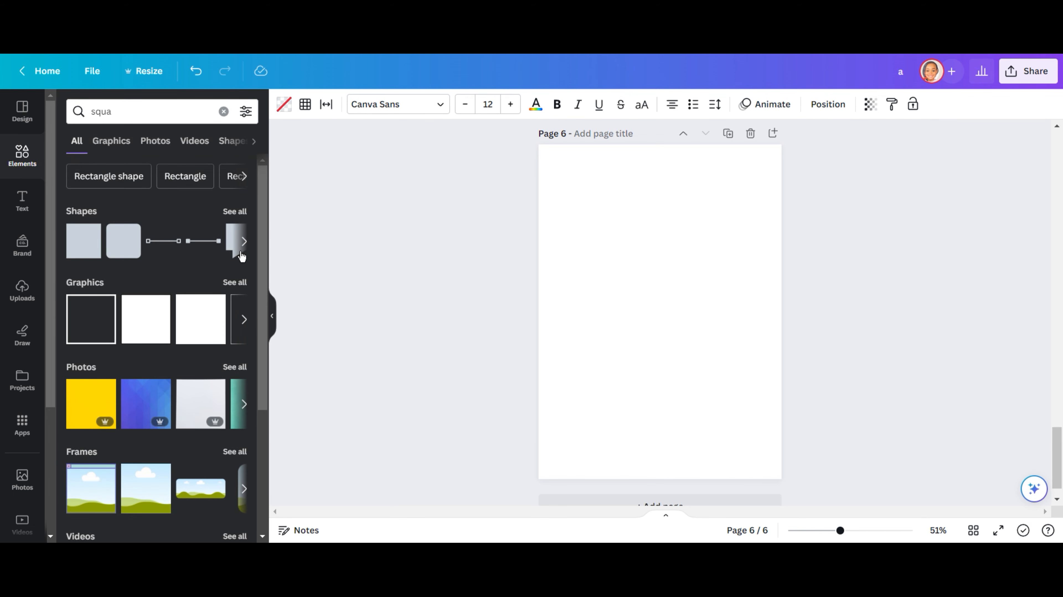
pyautogui.click(222, 112)
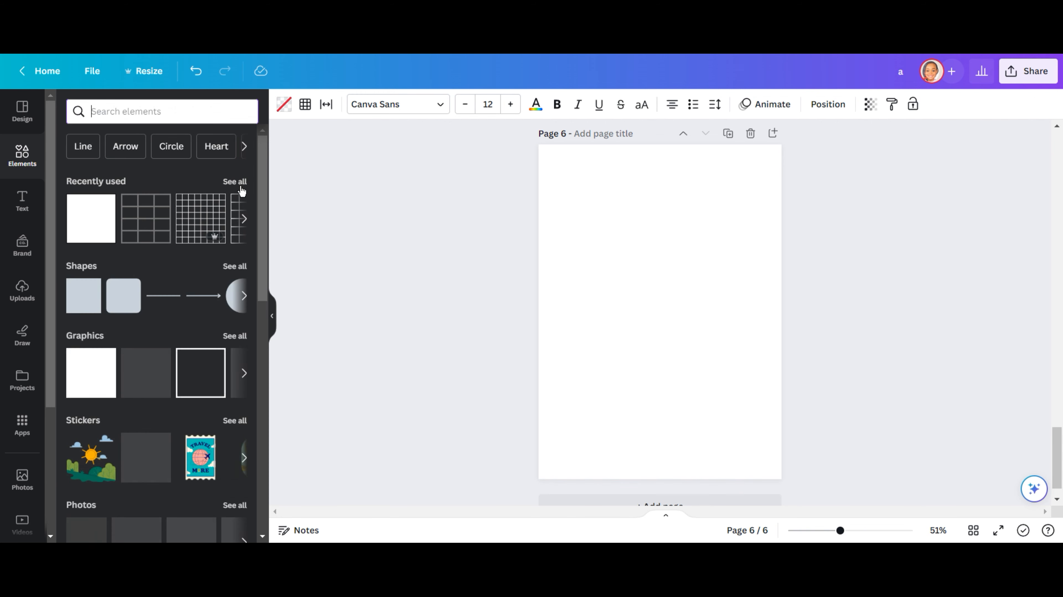
pyautogui.click(235, 182)
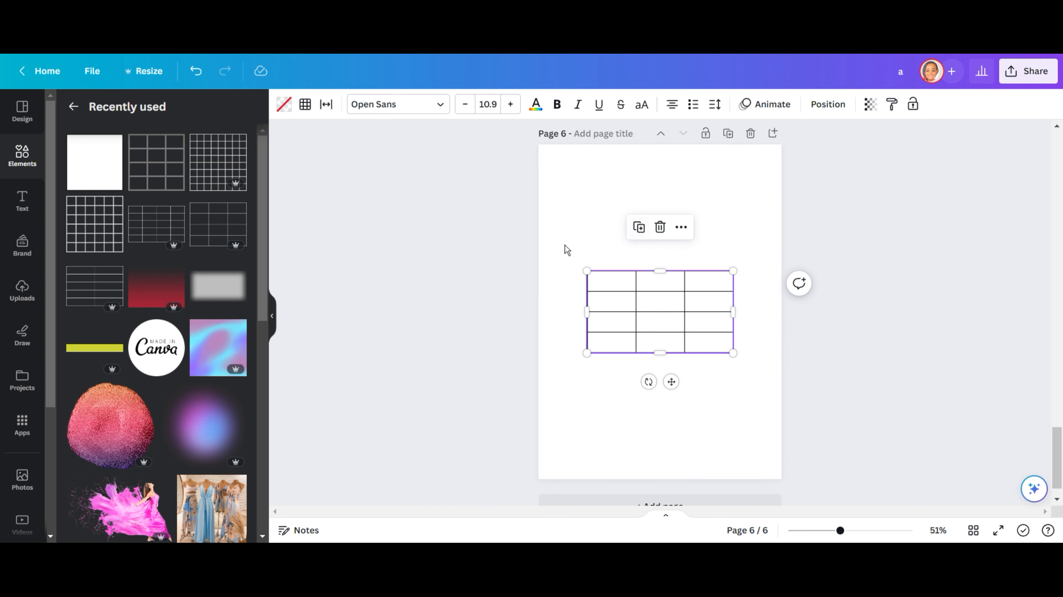
# Add two more columns to the new table
pyautogui.click(667, 318)
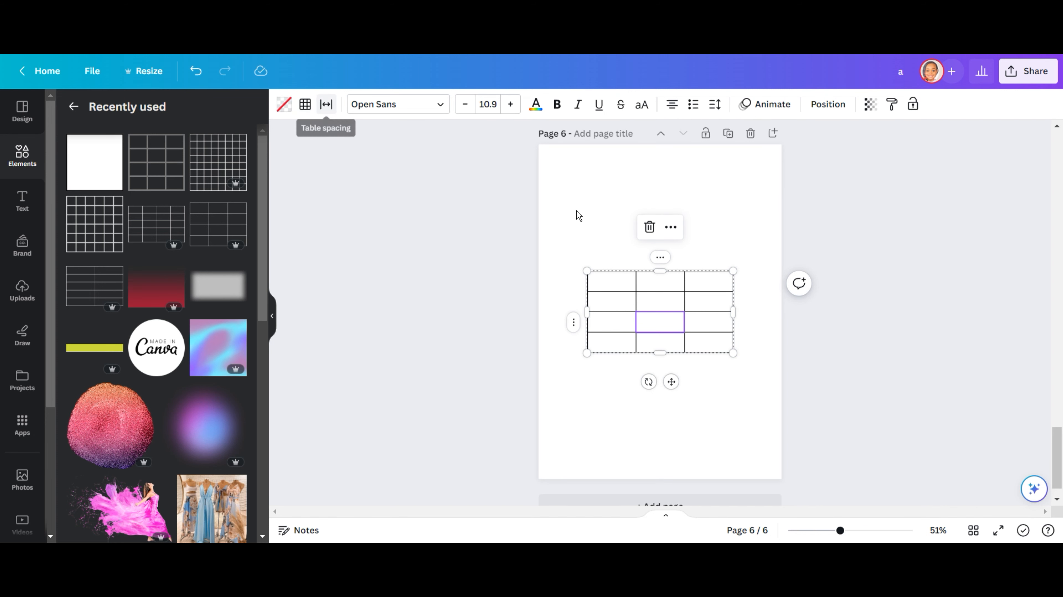
pyautogui.click(732, 235)
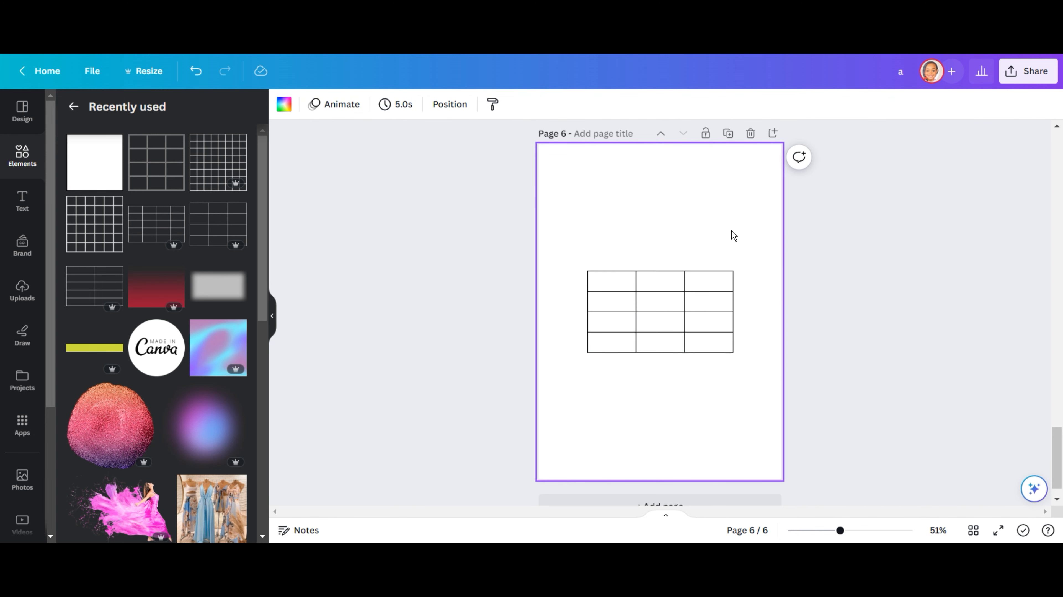
pyautogui.click(689, 307)
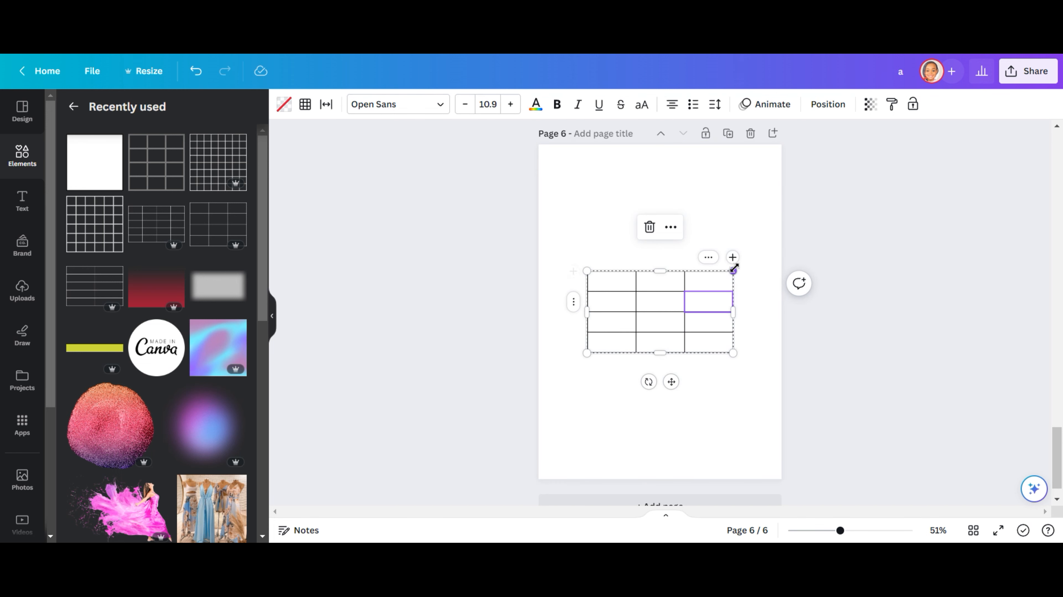
pyautogui.scroll(5, 734, 272)
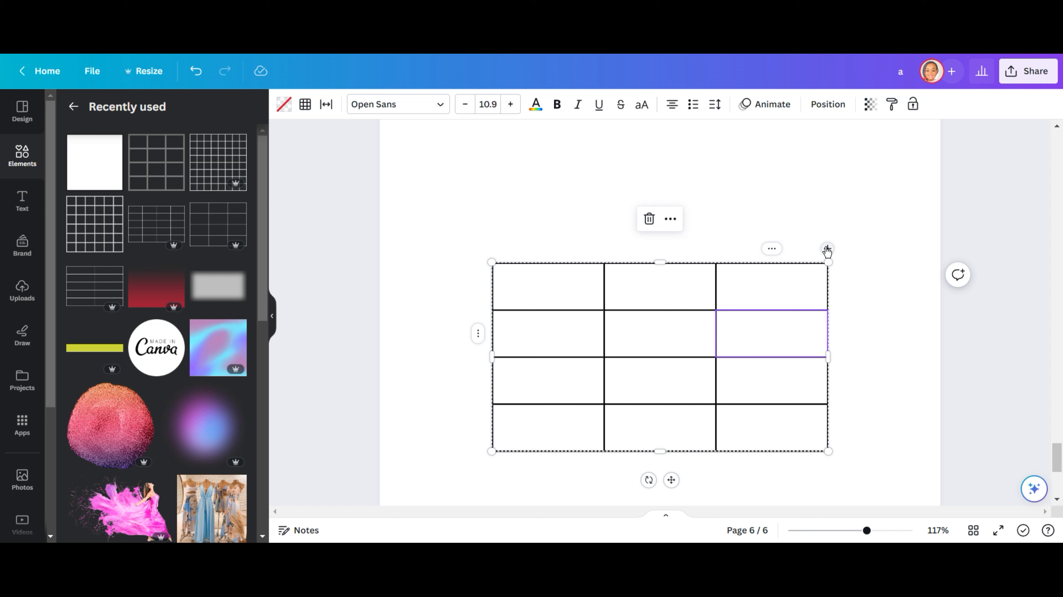
pyautogui.click(826, 250)
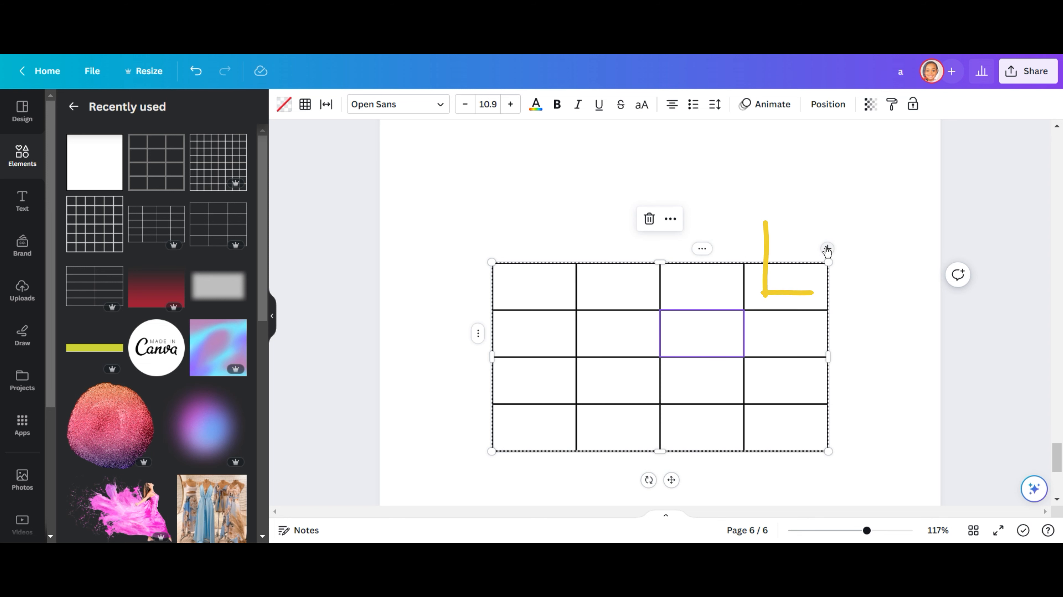
pyautogui.click(827, 250)
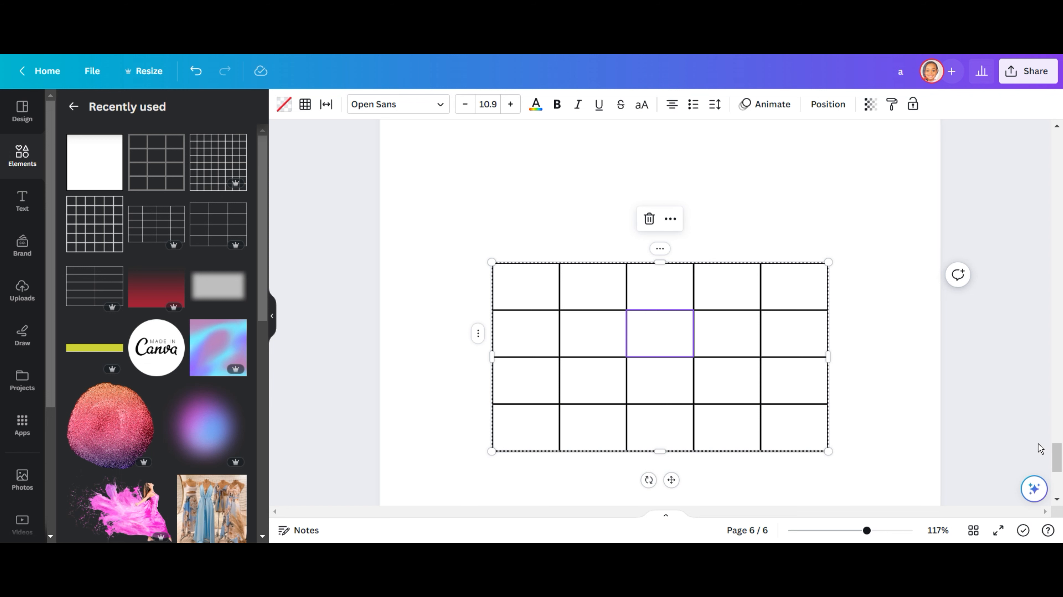
# Add two more rows near the lower end of the five-column table
pyautogui.scroll(-2, 858, 402)
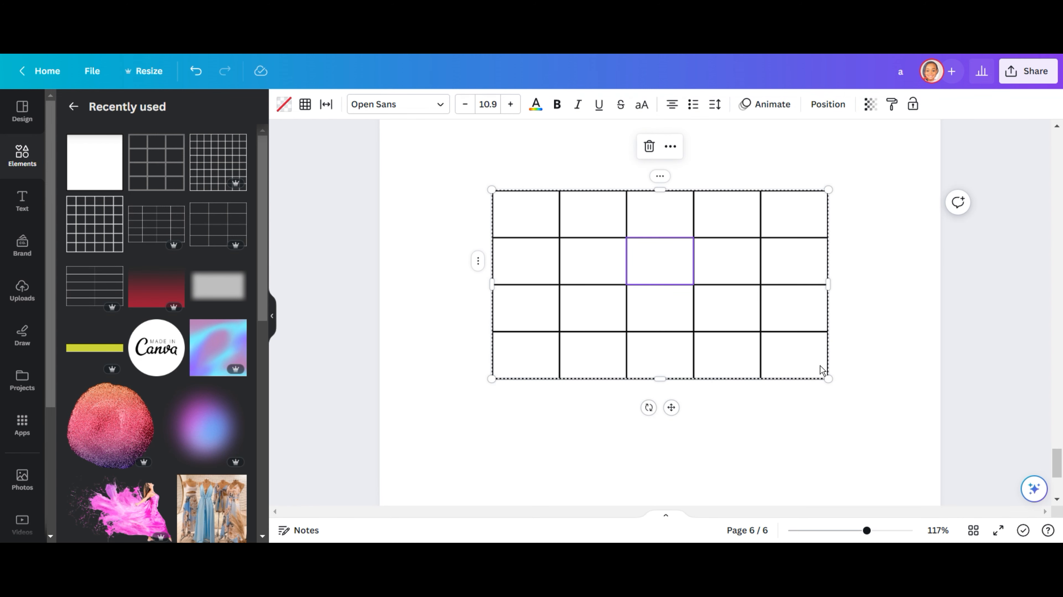
pyautogui.click(849, 388)
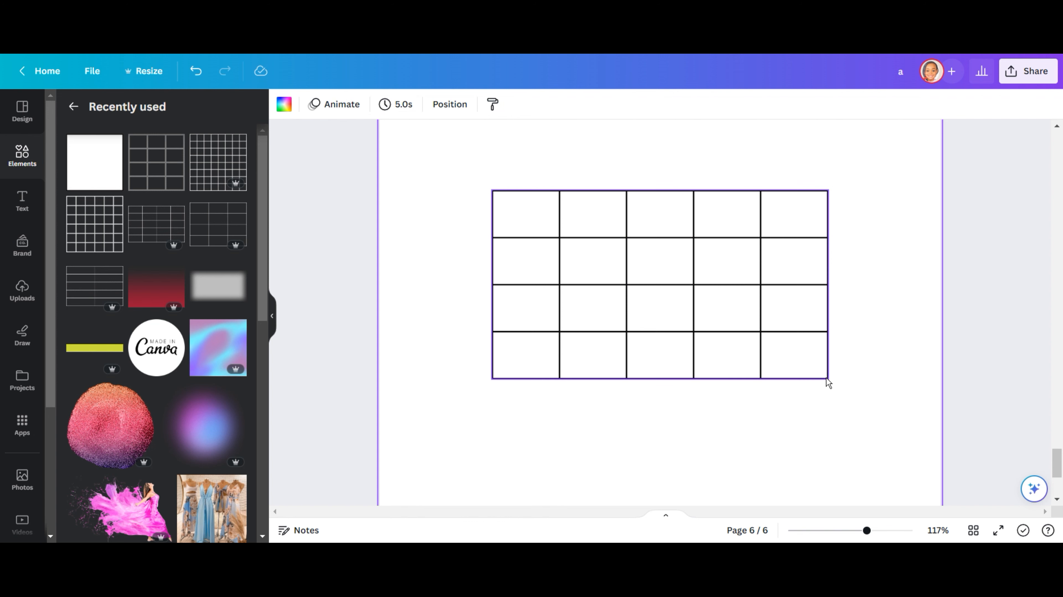
pyautogui.click(826, 378)
pyautogui.click(828, 380)
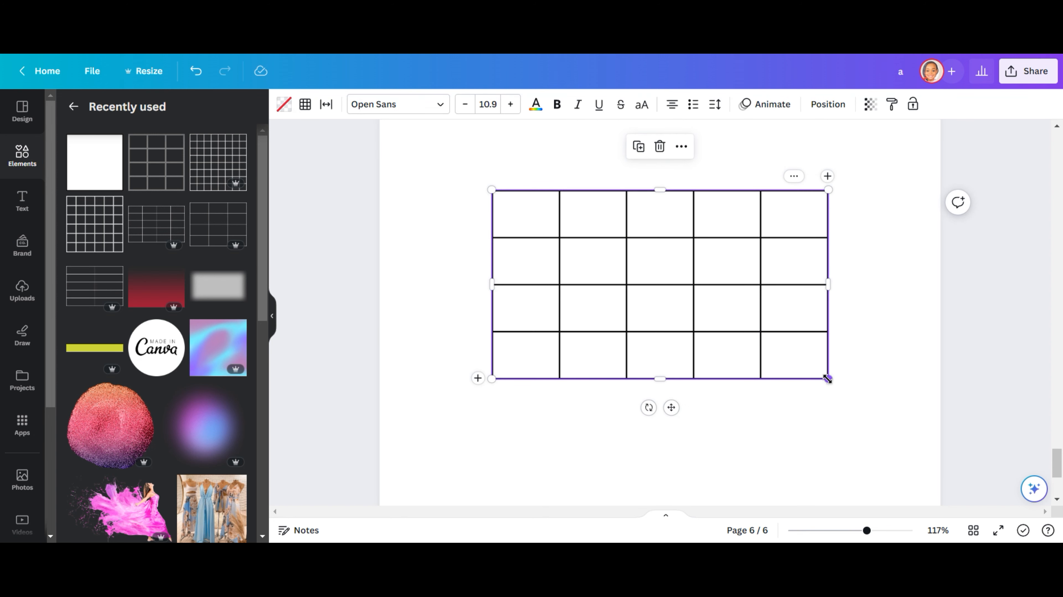
pyautogui.click(478, 380)
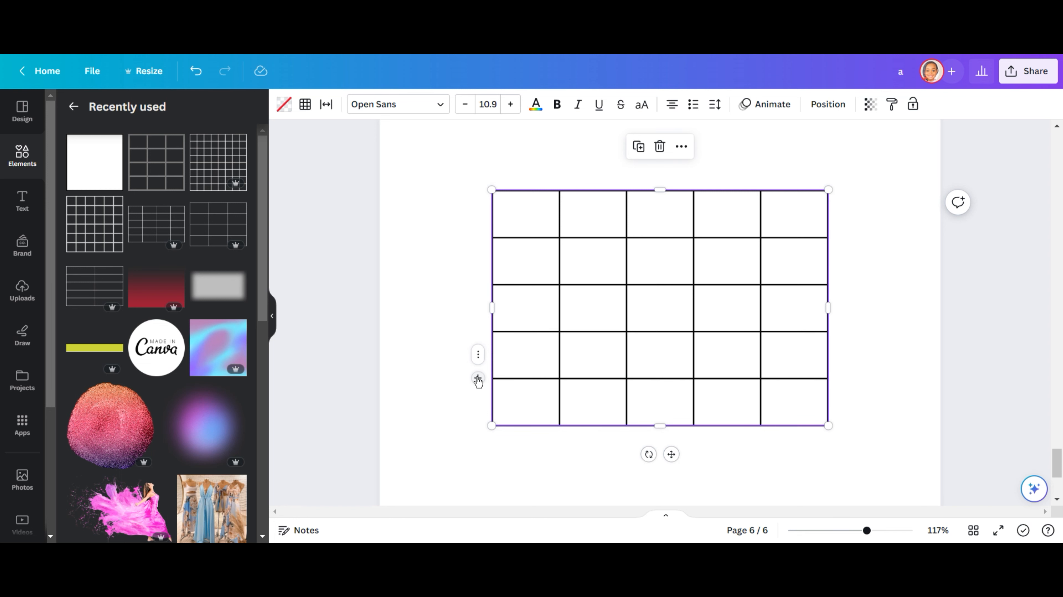
pyautogui.click(478, 379)
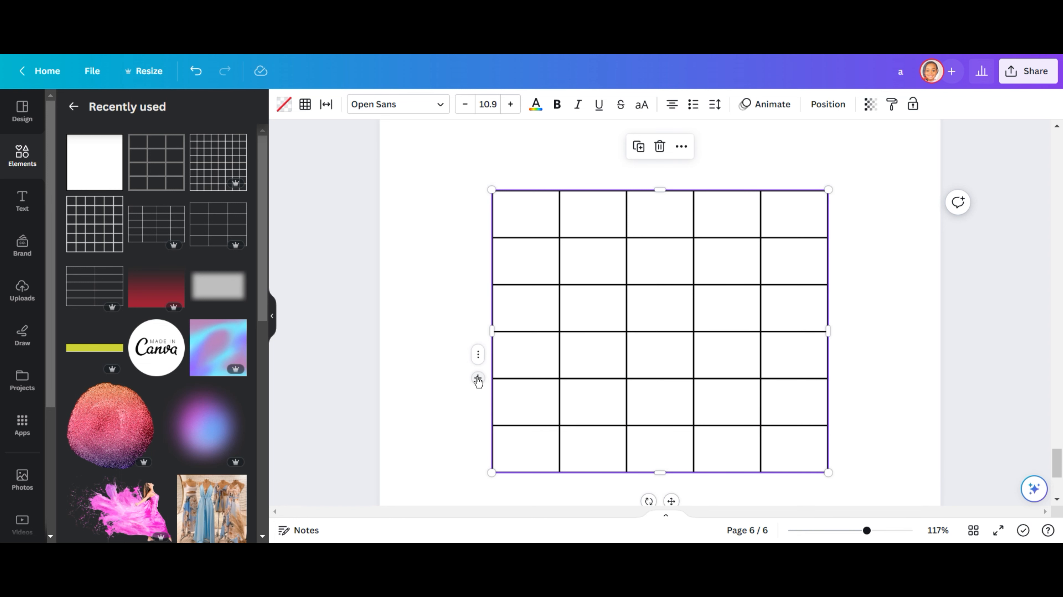
# Try adding a row through the fourth row's options, adjust that row's upper border, and undo both changes
pyautogui.click(477, 358)
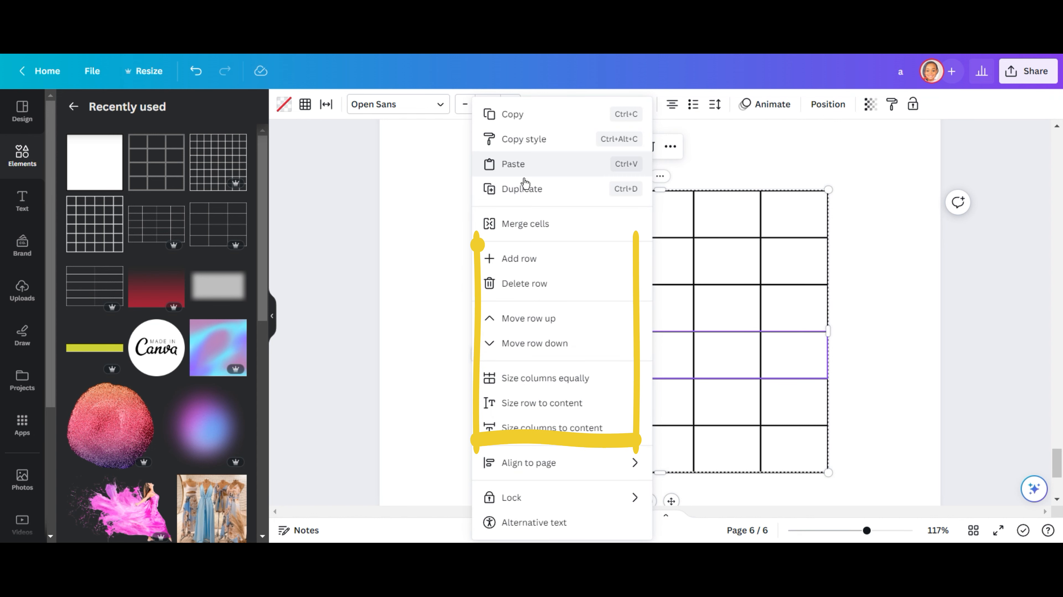
pyautogui.click(525, 263)
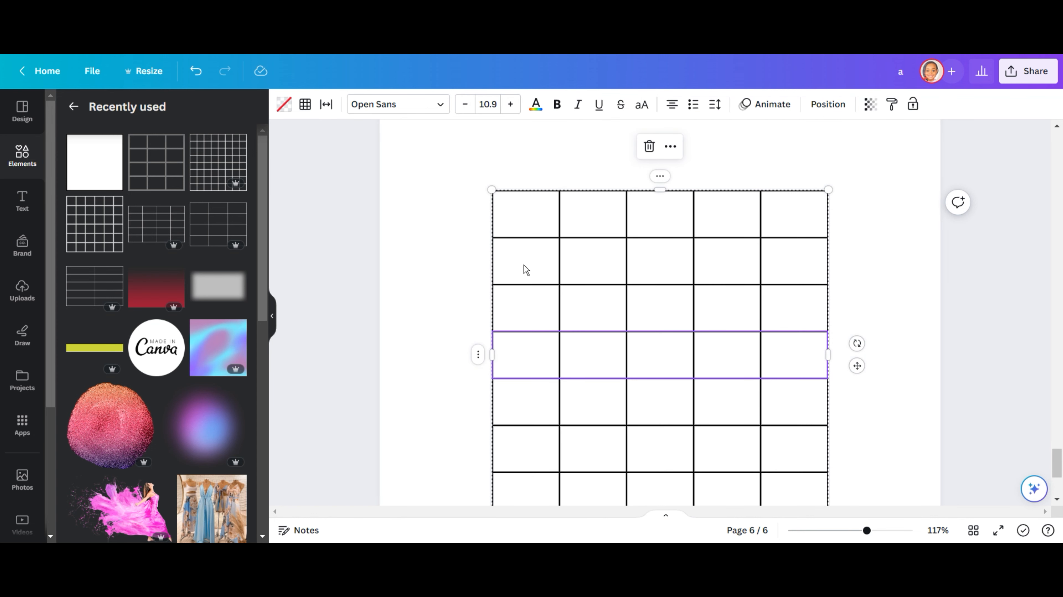
pyautogui.moveTo(719, 331)
pyautogui.mouseDown()
pyautogui.moveTo(718, 342)
pyautogui.moveTo(720, 331)
pyautogui.mouseUp()
pyautogui.hotkey('ctrl', 'z')
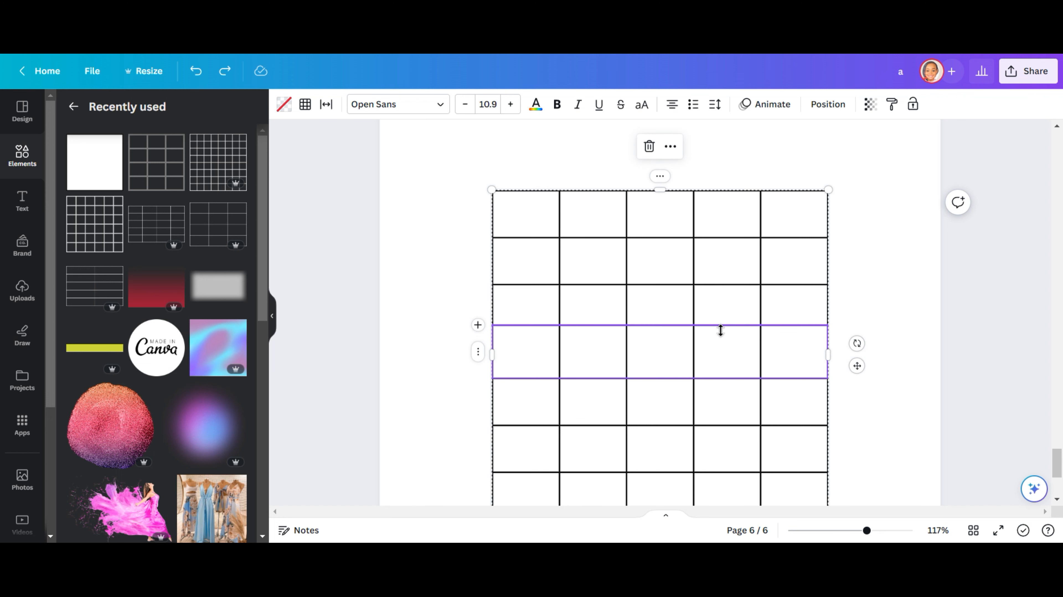
pyautogui.hotkey('ctrl', 'y')
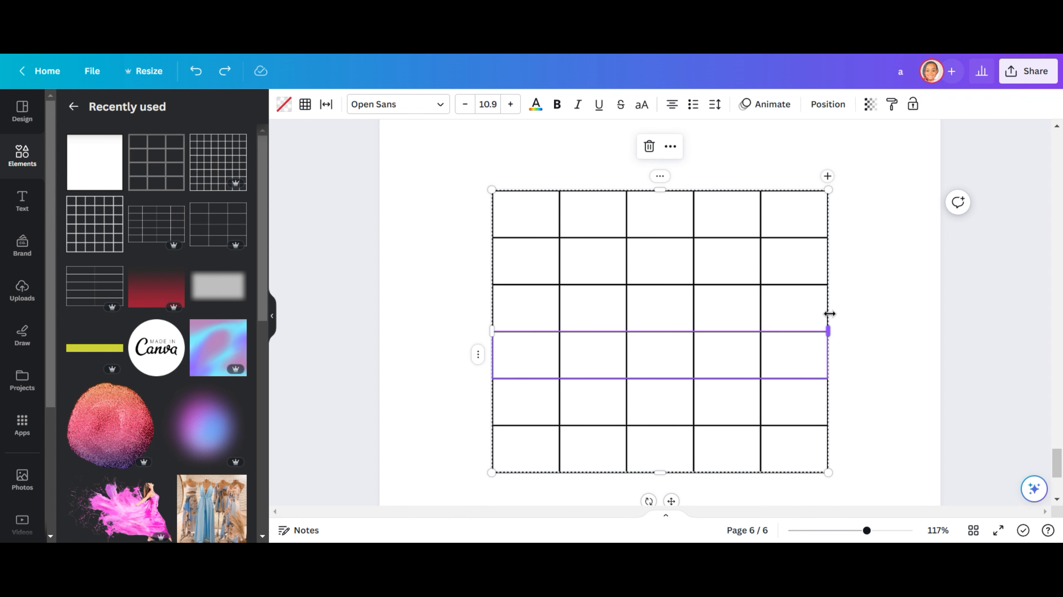
# Extend the six-row table to ten columns and deselect it
pyautogui.click(858, 308)
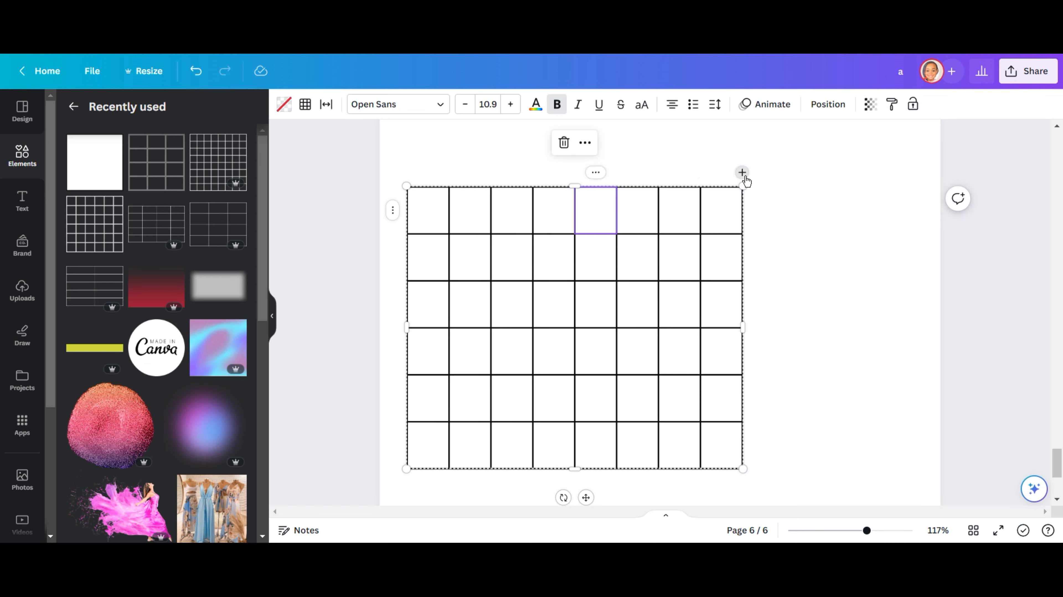
pyautogui.click(745, 175)
pyautogui.click(742, 173)
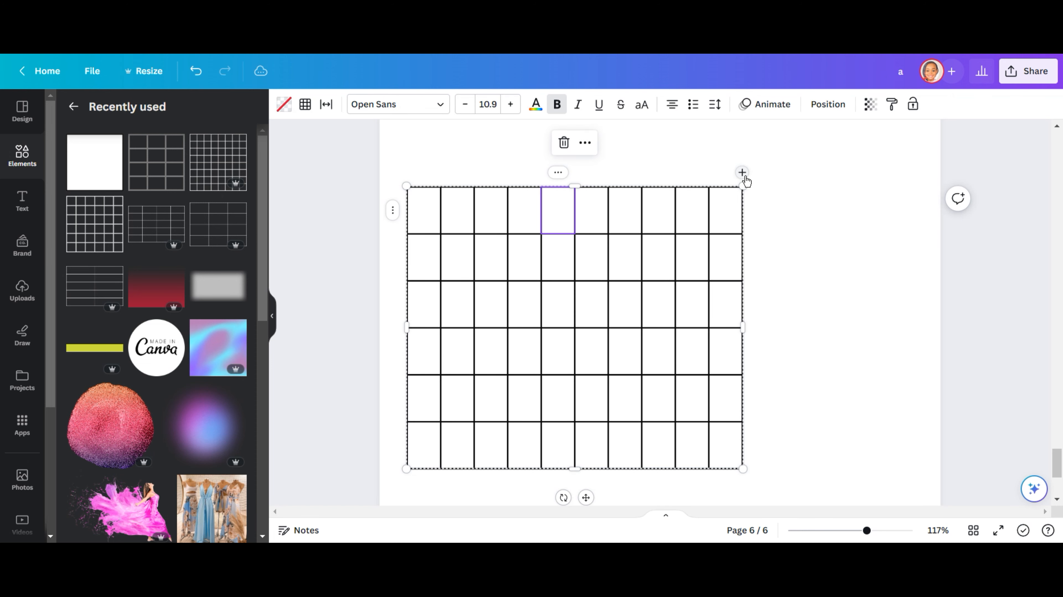
pyautogui.click(763, 229)
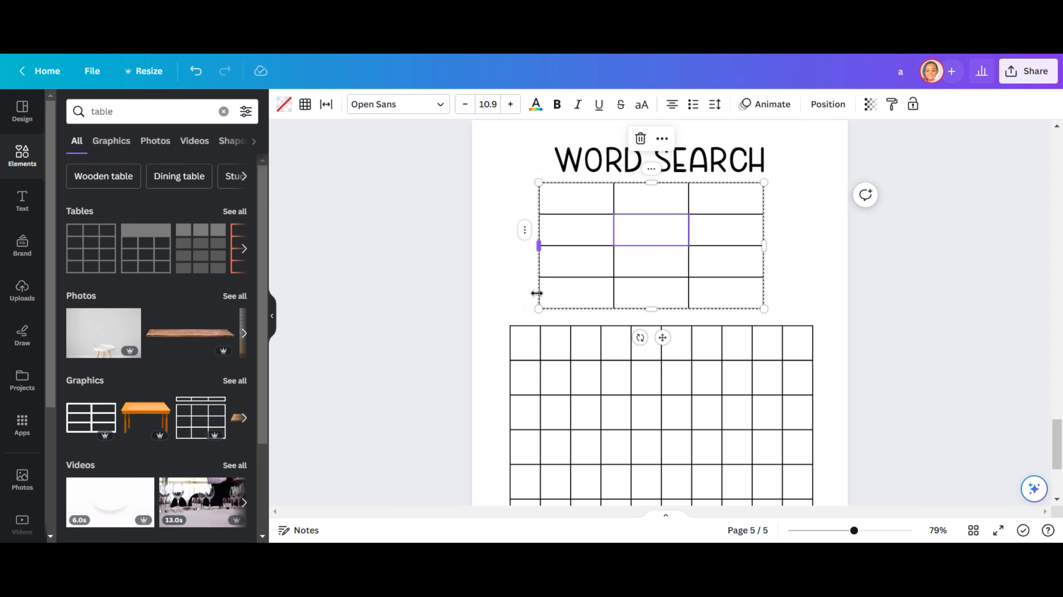
# Widen the word-list table under the WORD SEARCH title and set table spacing to 12 and cell spacing to 0
pyautogui.moveTo(763, 308); pyautogui.dragTo(789, 254)
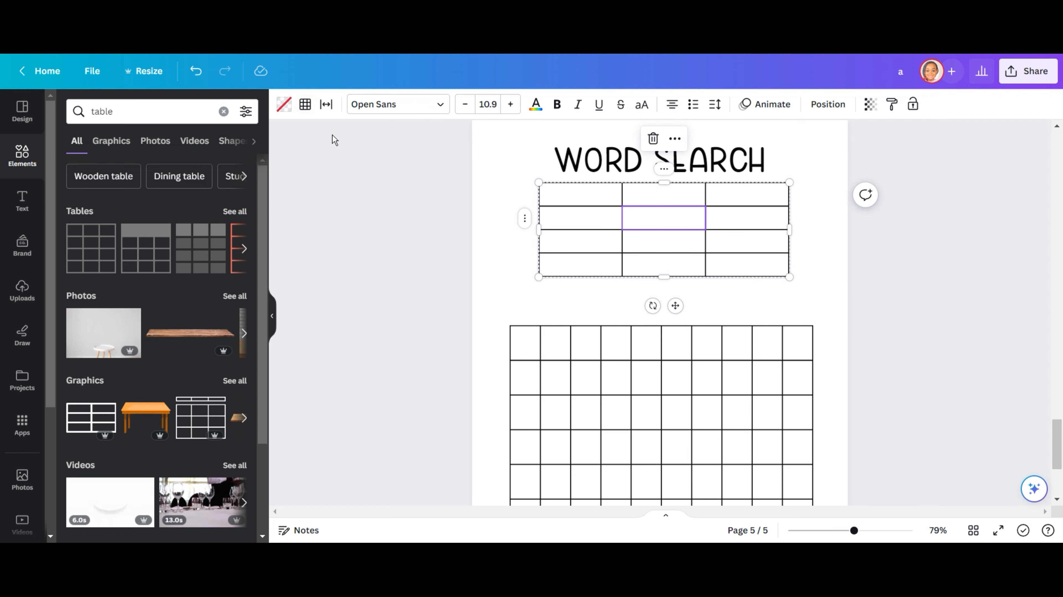
pyautogui.click(332, 111)
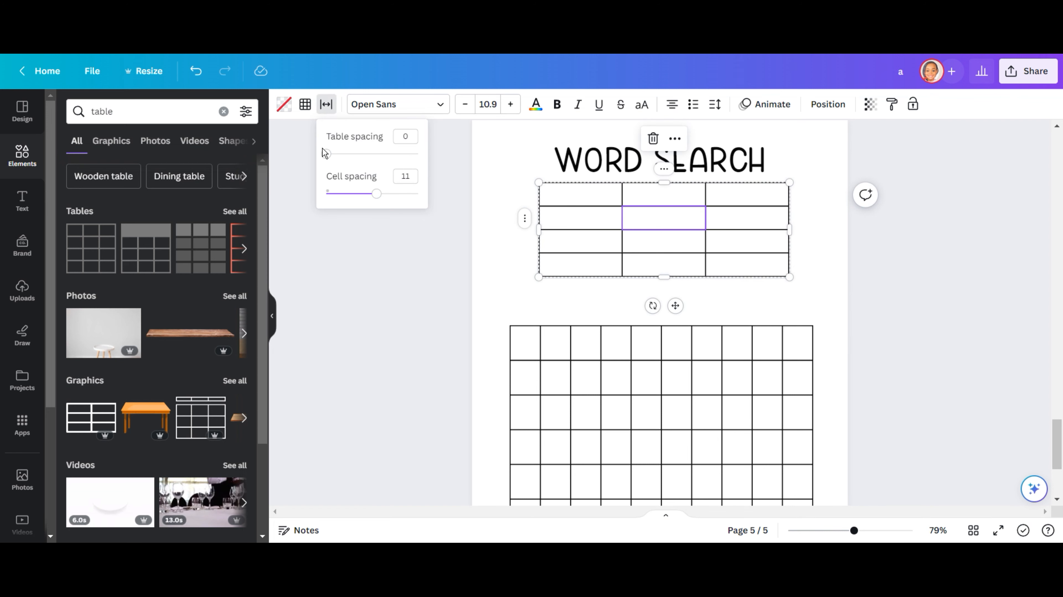
pyautogui.moveTo(327, 154); pyautogui.dragTo(363, 156)
pyautogui.moveTo(376, 193); pyautogui.dragTo(330, 194)
pyautogui.moveTo(446, 200)
pyautogui.mouseDown()
pyautogui.moveTo(301, 196)
pyautogui.moveTo(309, 193)
pyautogui.mouseUp()
pyautogui.moveTo(360, 155); pyautogui.dragTo(380, 155)
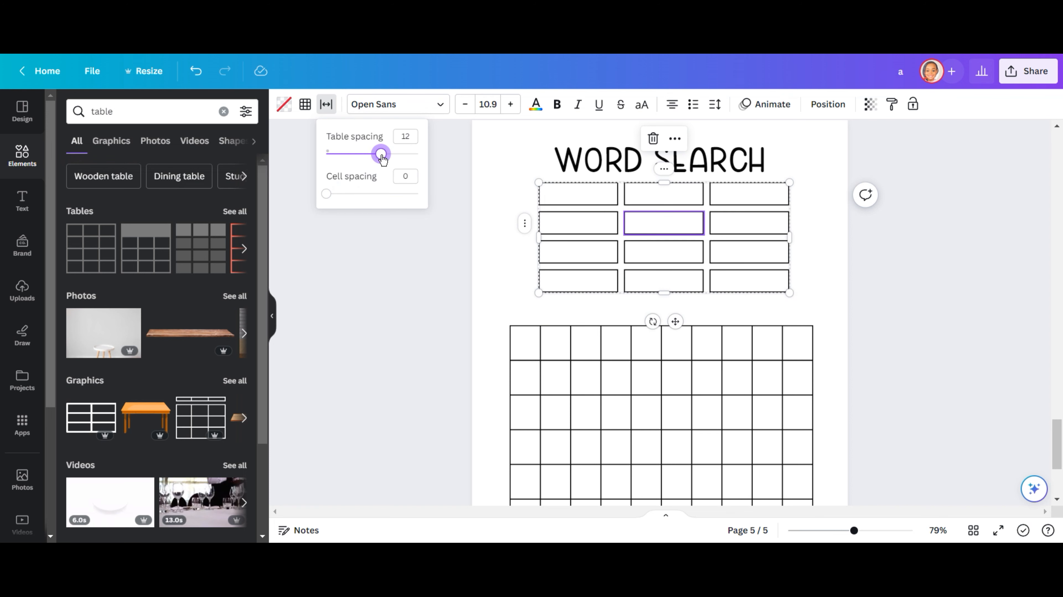
pyautogui.moveTo(789, 293); pyautogui.dragTo(815, 291)
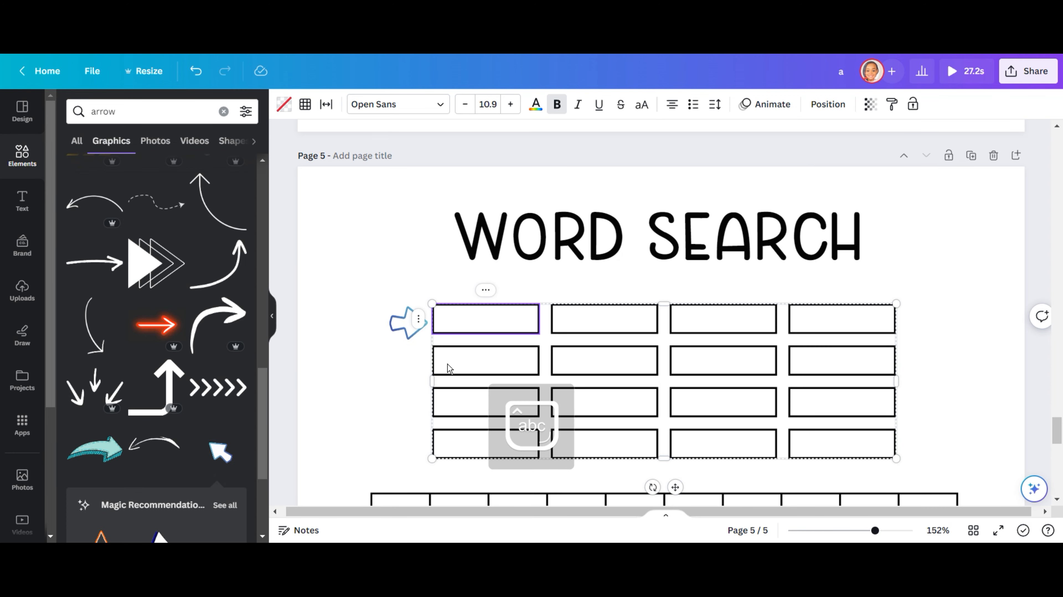
# Enter CAKE in capitals in the first word-list box and set its font to Cozy Caps Medium
pyautogui.write('Cake')
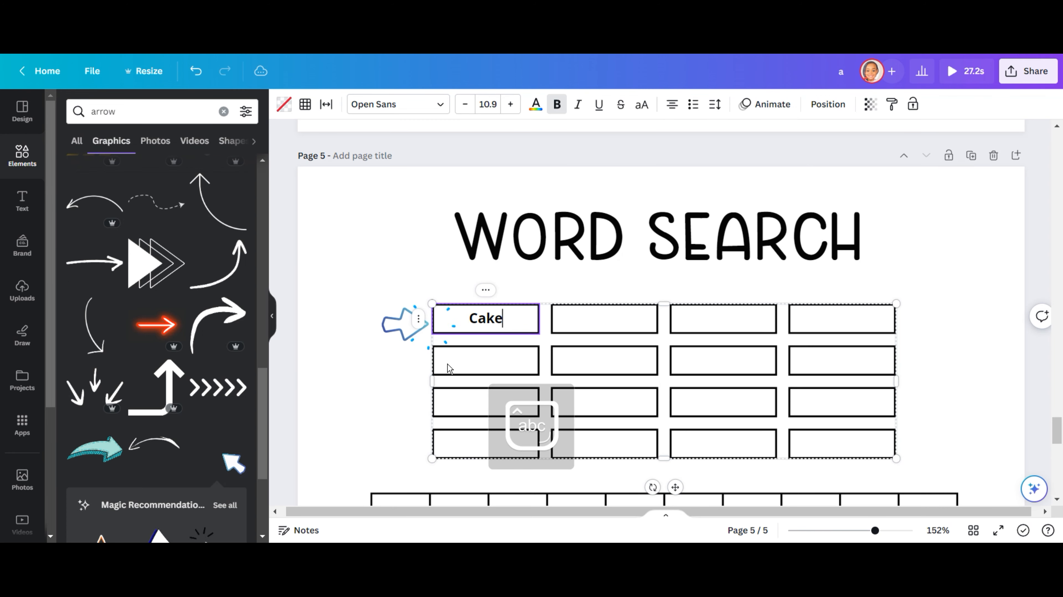
pyautogui.press('BackSpace')
pyautogui.press('BackSpace')
pyautogui.press('BackSpace')
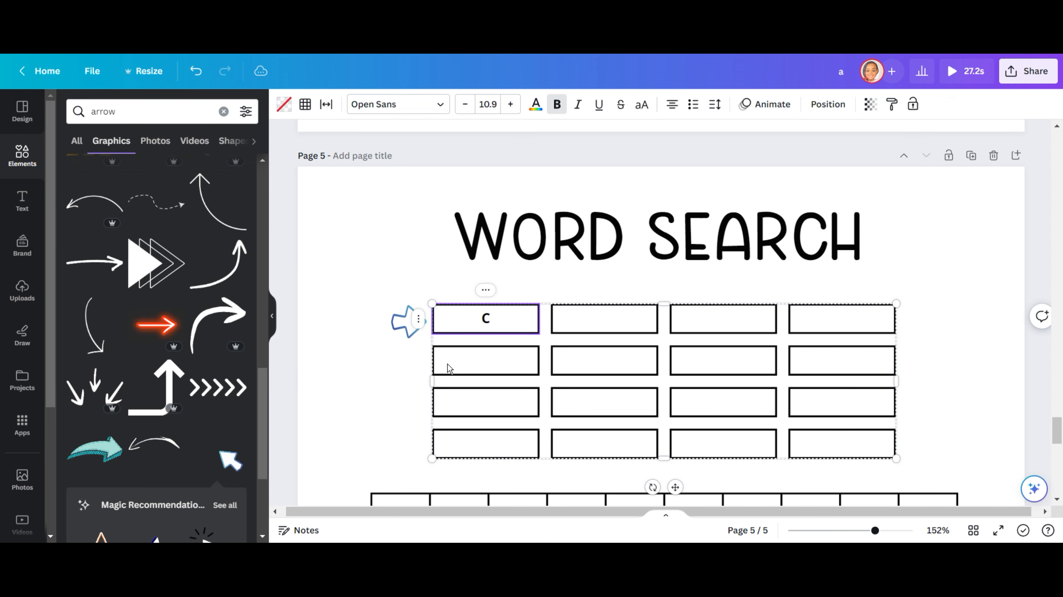
pyautogui.press('capslock')
pyautogui.write('AKE')
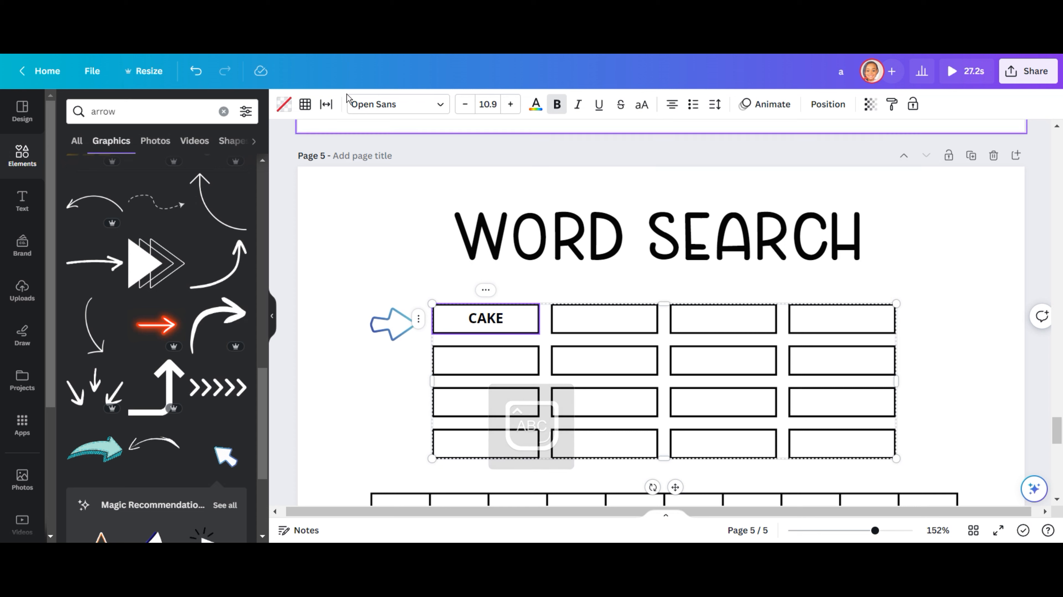
pyautogui.click(437, 111)
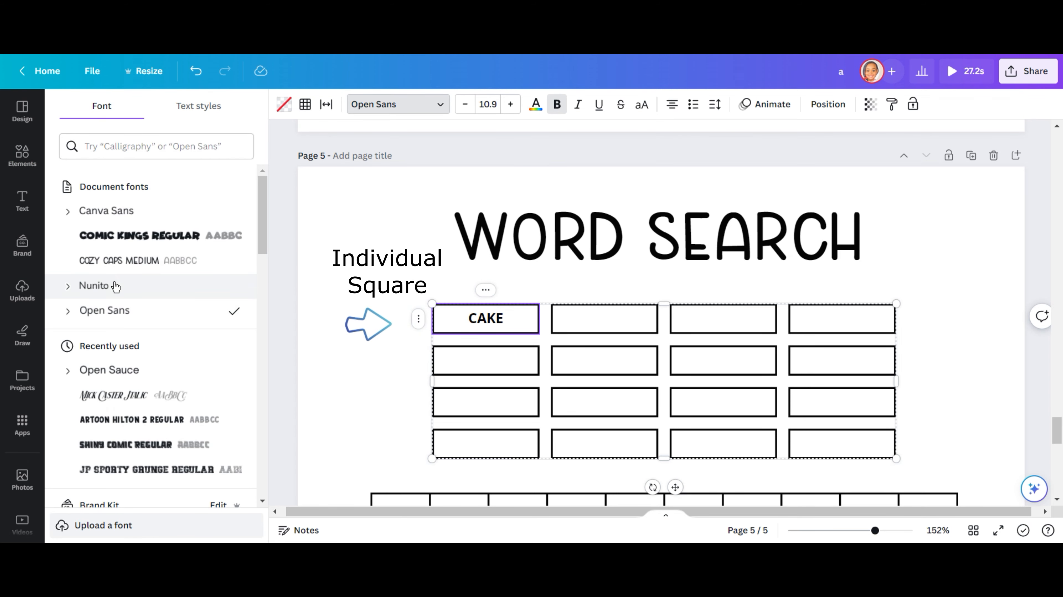
pyautogui.click(117, 261)
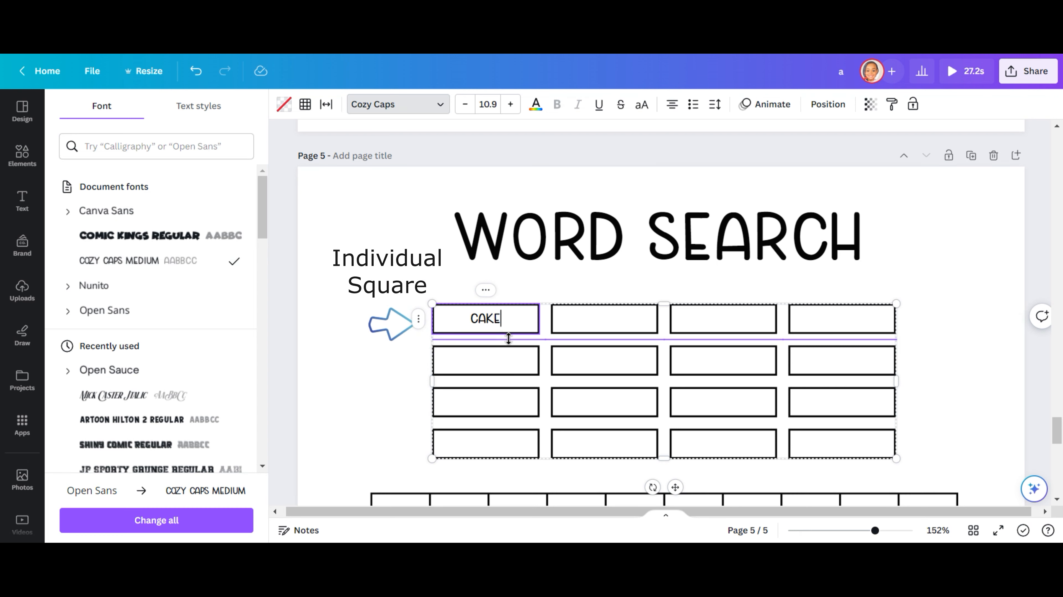
# Spell FOOD across the first four cells of the letter grid's fifth row, one letter per cell
pyautogui.click(566, 323)
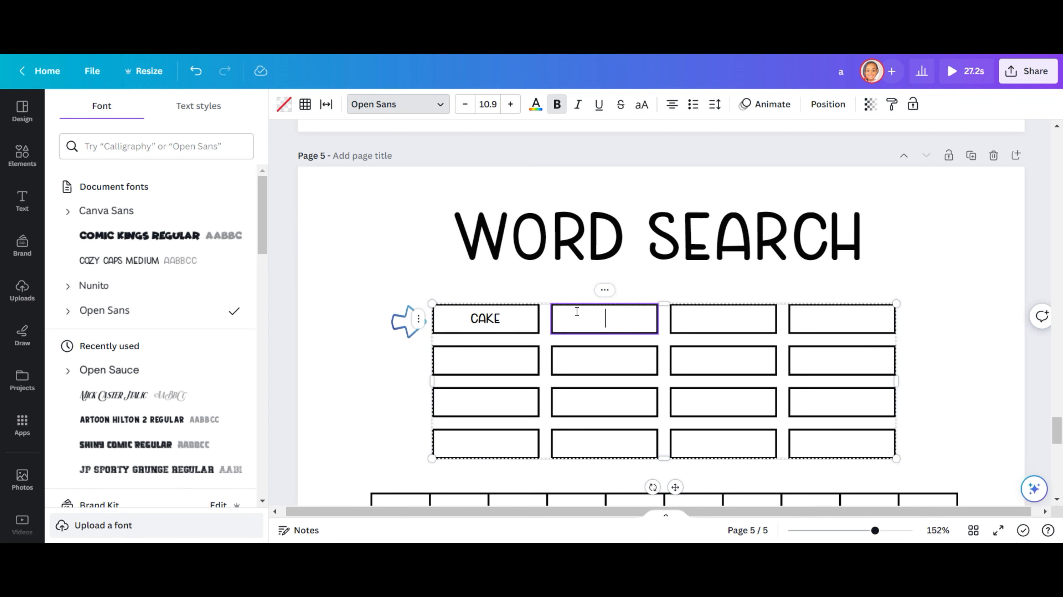
pyautogui.scroll(-5, 577, 318)
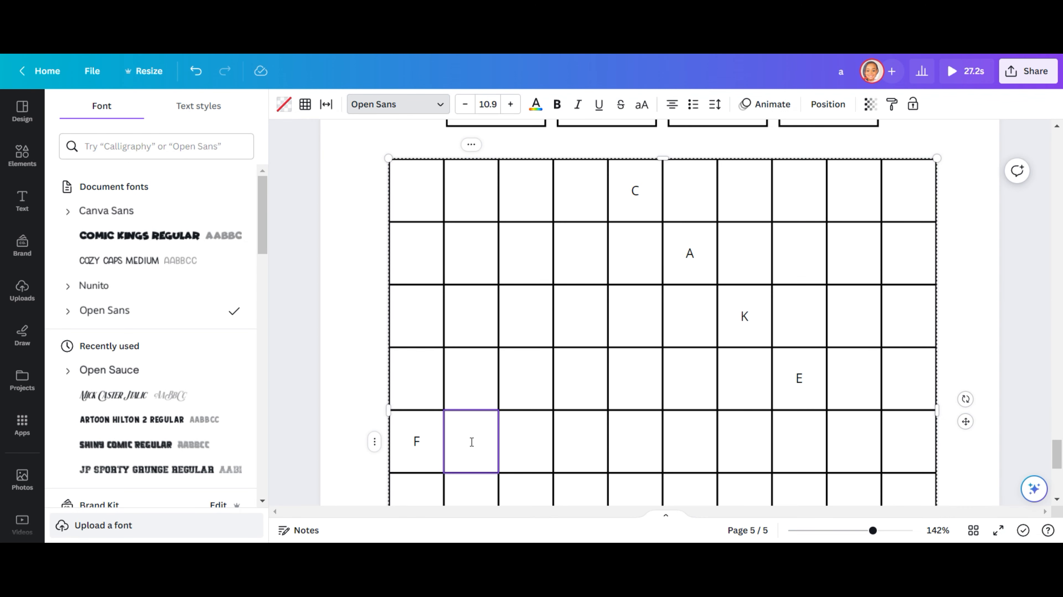
pyautogui.press('Tab')
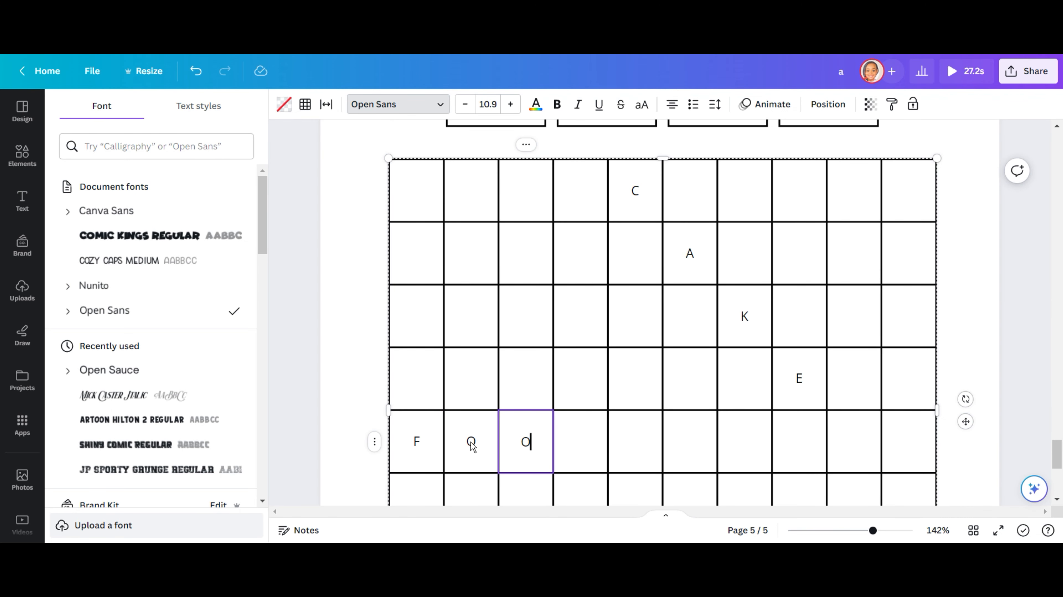
pyautogui.write('O')
pyautogui.press('Tab')
pyautogui.write('D')
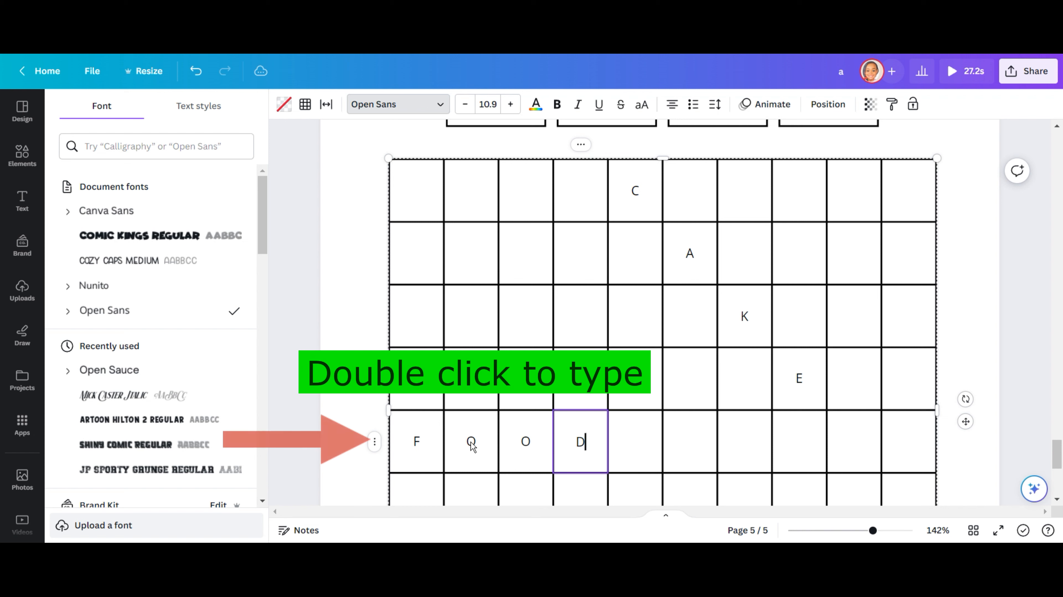
# Increase the letter grid's text size to 13.9 and make all its letters bold
pyautogui.moveTo(361, 395); pyautogui.dragTo(612, 467)
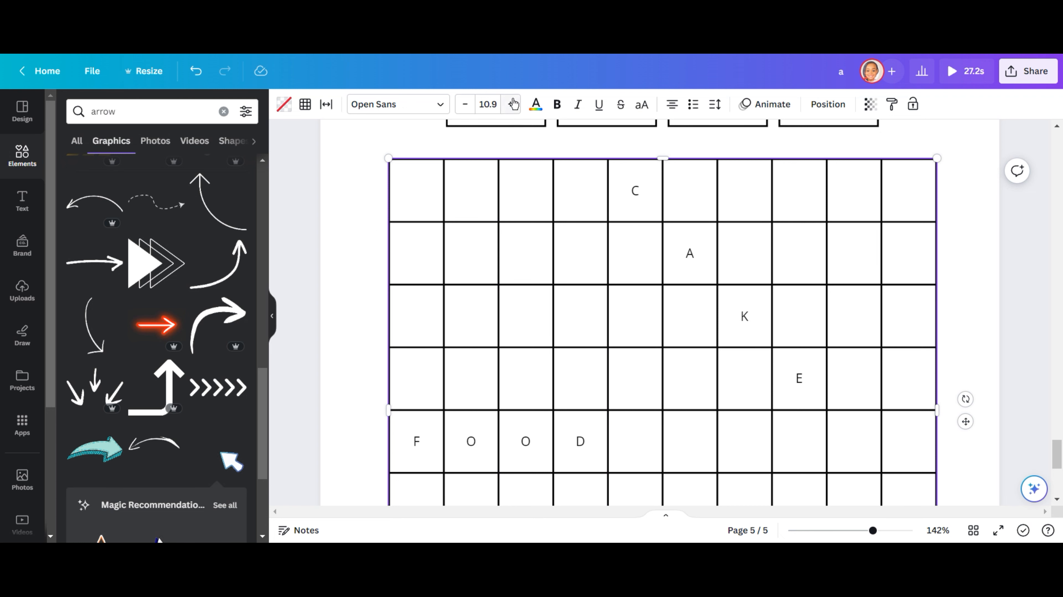
pyautogui.click(509, 106)
pyautogui.click(508, 105)
pyautogui.click(509, 106)
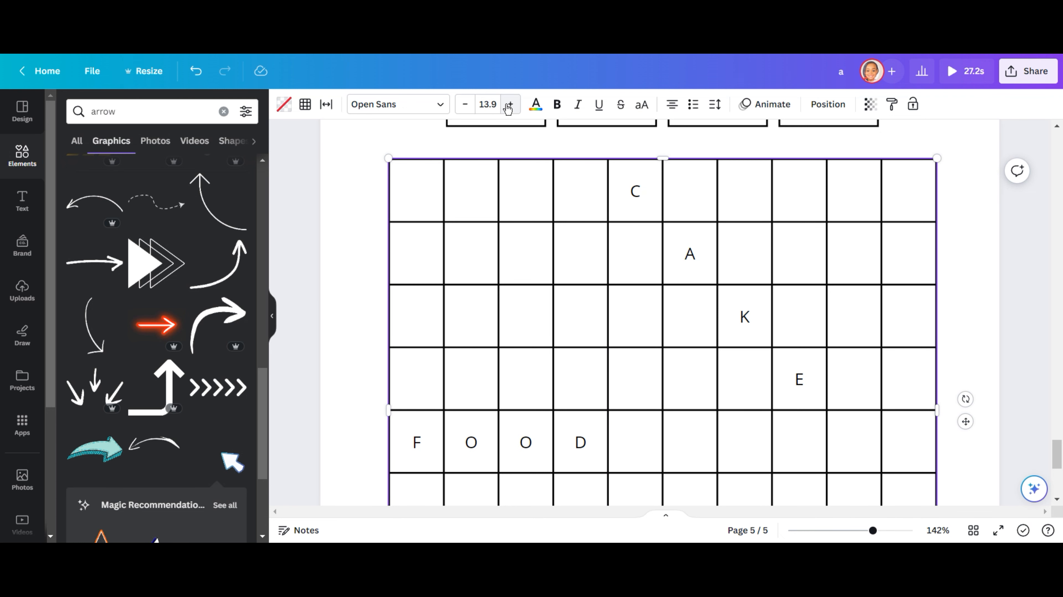
pyautogui.click(556, 105)
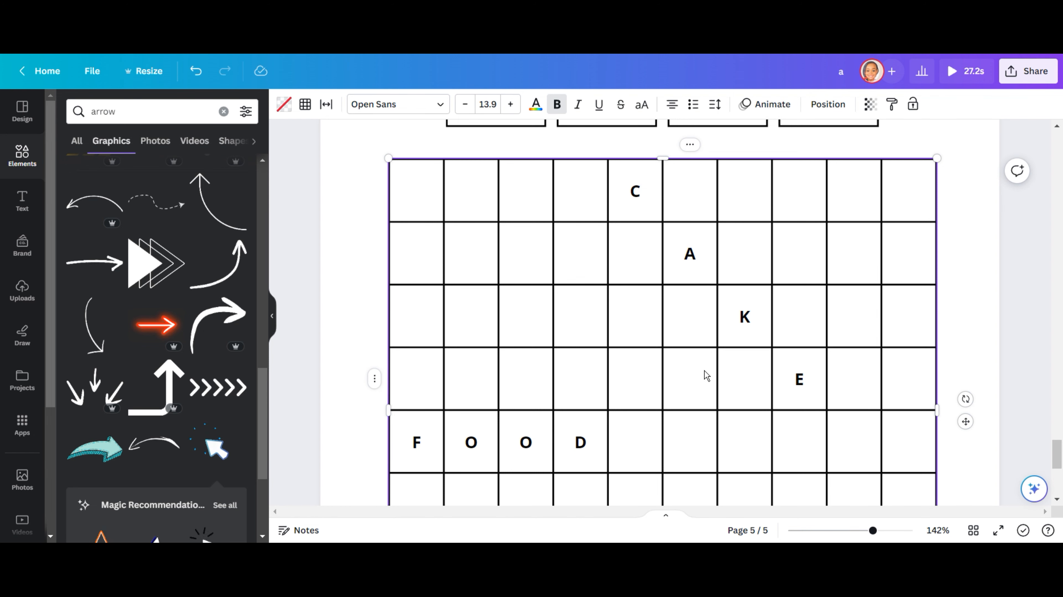
# Add two rows below the PRESENTS row and finish BABY SHOWER down the last column with E and R
pyautogui.moveTo(872, 530); pyautogui.dragTo(856, 532)
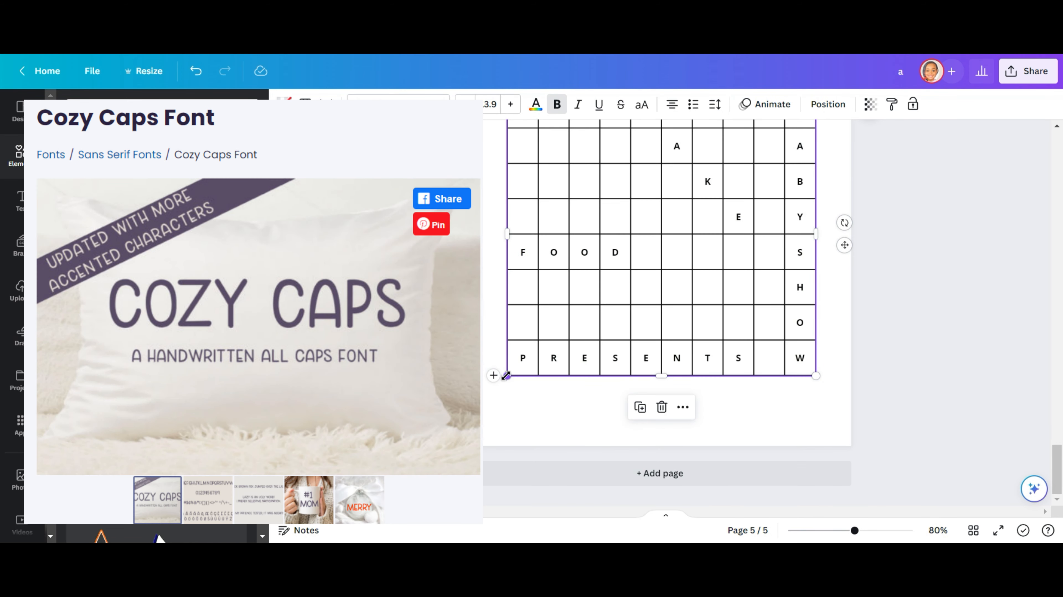
pyautogui.click(494, 375)
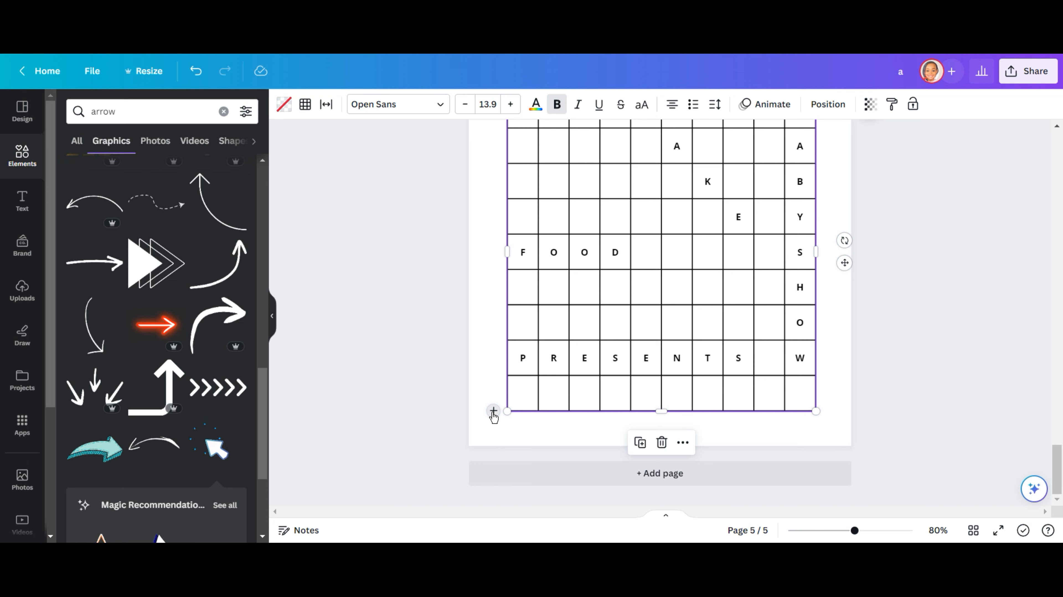
pyautogui.click(494, 411)
pyautogui.click(803, 408)
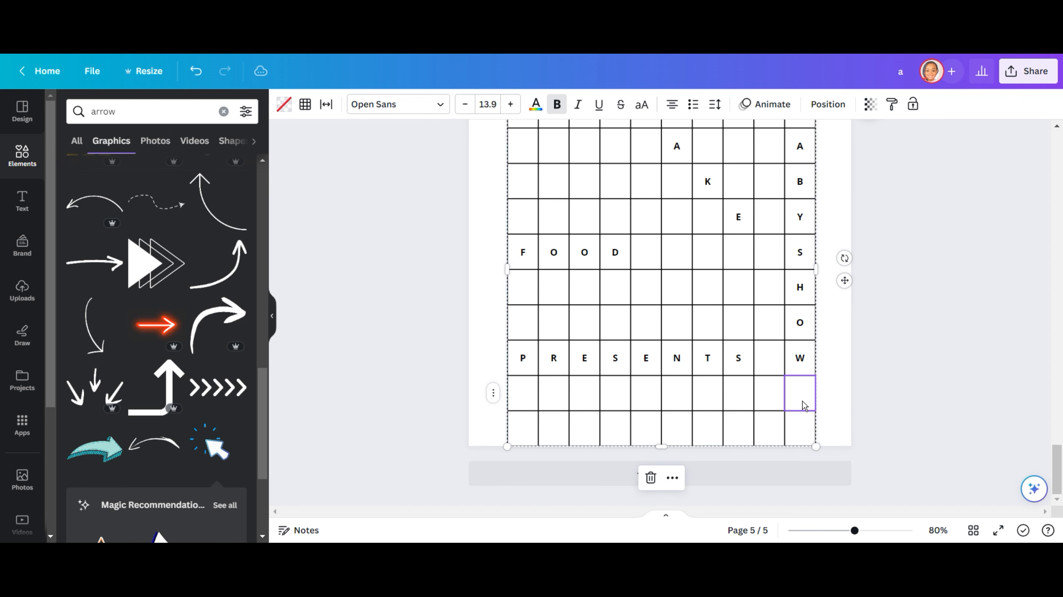
pyautogui.click(803, 430)
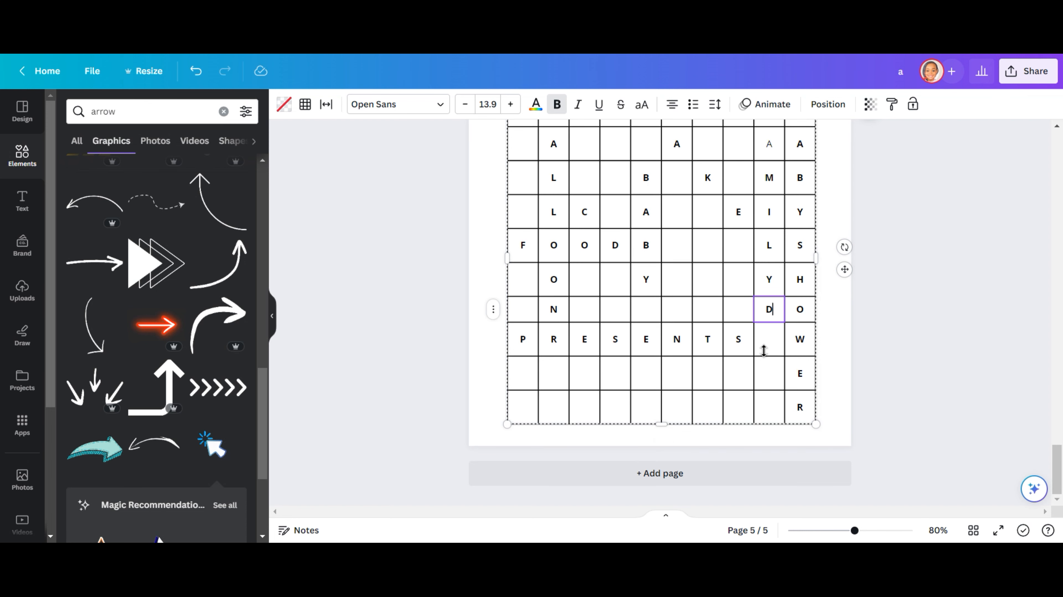
# Complete DAD down the ninth column by entering A and D below its first letter
pyautogui.click(763, 352)
pyautogui.write('A')
pyautogui.press('Down')
pyautogui.write('D')
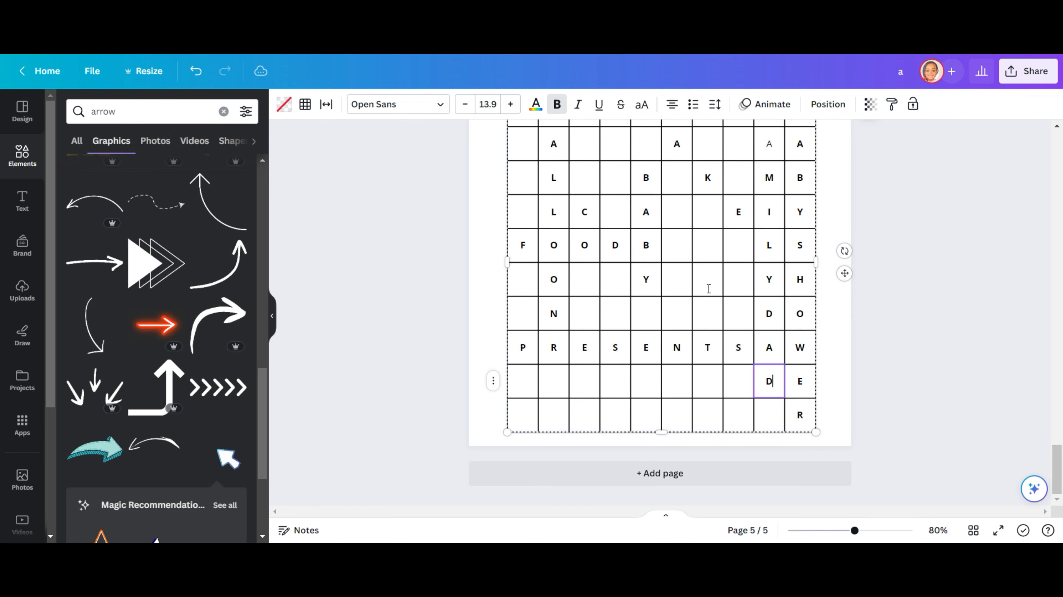
# Spell GIFT vertically by entering G, I and F above the T of PRESENTS, and add GIFT to the word list
pyautogui.scroll(6, 708, 289)
pyautogui.scroll(-6, 708, 288)
pyautogui.click(706, 316)
pyautogui.write('F')
pyautogui.click(706, 280)
pyautogui.write('I')
pyautogui.click(707, 250)
pyautogui.write('G')
pyautogui.scroll(5, 707, 245)
pyautogui.click(733, 230)
pyautogui.write('GIFT')
# Spell FUN down the first column by entering U and N below the F of FOOD
pyautogui.scroll(-5, 527, 272)
pyautogui.click(522, 279)
pyautogui.write('U')
pyautogui.click(522, 313)
pyautogui.write('N')
# Spell PUMPKIN across the letter grid's last row, starting from its first cell
pyautogui.scroll(3, 522, 313)
pyautogui.scroll(-2, 528, 424)
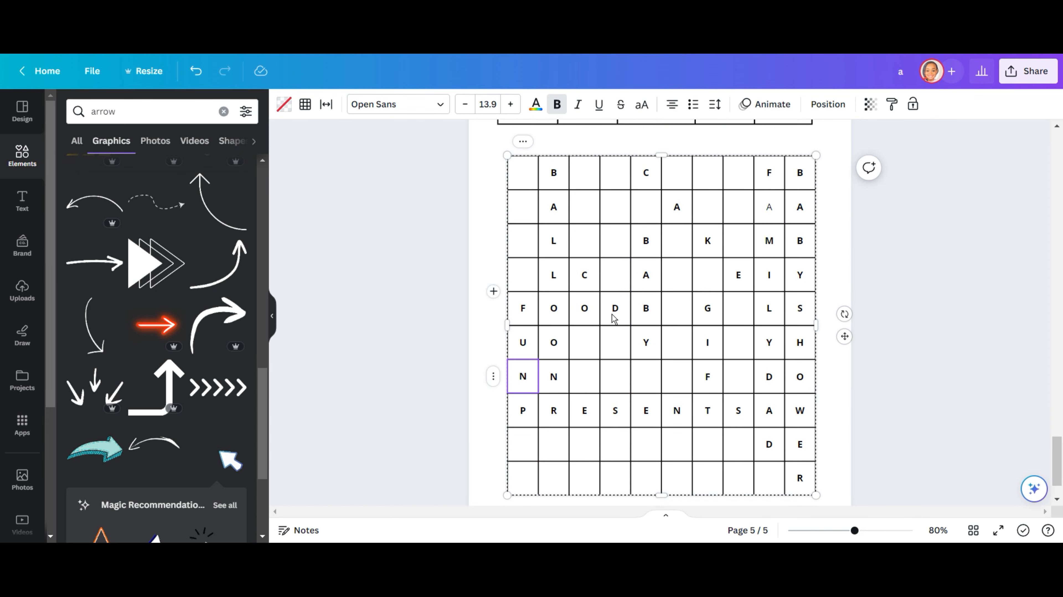
pyautogui.scroll(-2, 614, 319)
pyautogui.click(523, 415)
pyautogui.write('P')
pyautogui.click(553, 415)
pyautogui.write('U')
pyautogui.click(584, 416)
pyautogui.write('M')
pyautogui.click(615, 415)
# Continue CONFETTI down the third column with N and F above the E of PRESENTS and T below it
pyautogui.click(584, 280)
pyautogui.write('N')
pyautogui.click(584, 314)
pyautogui.write('F')
pyautogui.click(584, 381)
pyautogui.write('T')
# Insert two rows above the PUMPKIN row and complete CONFETTI in the third column with T and I
pyautogui.click(495, 382)
pyautogui.click(543, 260)
pyautogui.click(495, 381)
pyautogui.click(543, 258)
pyautogui.click(585, 413)
pyautogui.write('T')
pyautogui.click(925, 361)
pyautogui.moveTo(731, 313); pyautogui.dragTo(729, 250)
pyautogui.click(582, 387)
pyautogui.write('I')
# Resize the letter grid to fit the page, try moving the fifth column's border, and undo that border change
pyautogui.scroll(3, 818, 286)
pyautogui.moveTo(814, 369)
pyautogui.mouseDown()
pyautogui.moveTo(848, 372)
pyautogui.moveTo(835, 373)
pyautogui.mouseUp()
pyautogui.scroll(-3, 835, 372)
pyautogui.moveTo(835, 436); pyautogui.dragTo(800, 360)
pyautogui.moveTo(643, 208); pyautogui.dragTo(651, 264)
pyautogui.moveTo(651, 274); pyautogui.dragTo(640, 275)
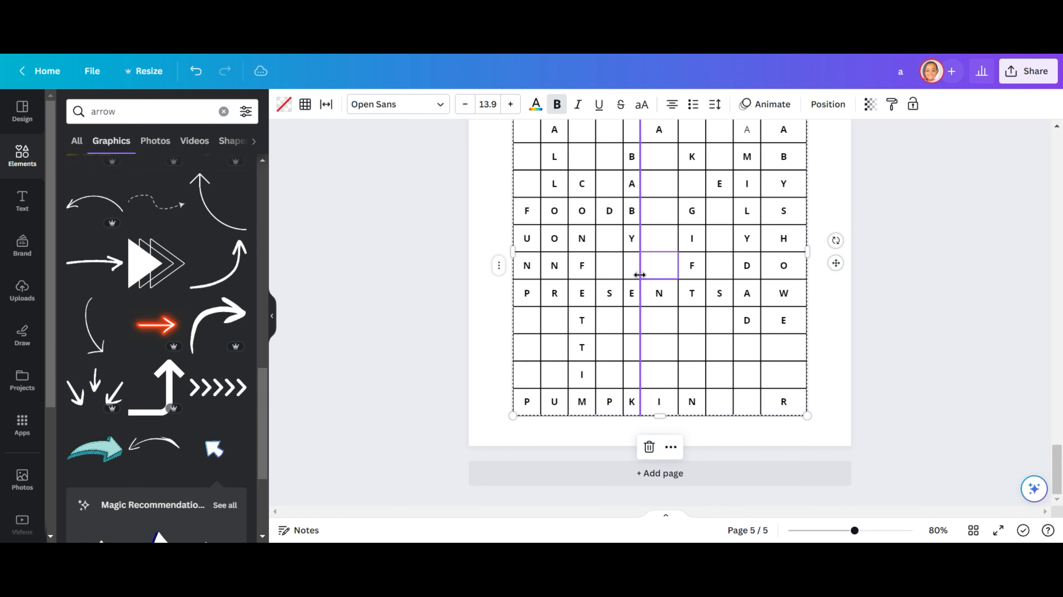
pyautogui.hotkey('ctrl', 'z')
# Widen the letter grid and reposition it centrally beneath the word list
pyautogui.scroll(2, 743, 277)
pyautogui.moveTo(808, 485); pyautogui.dragTo(828, 487)
pyautogui.moveTo(666, 338); pyautogui.dragTo(648, 328)
pyautogui.scroll(2, 660, 343)
pyautogui.scroll(-2, 659, 344)
# Enter the R of SHOWER directly below its E in the last column and delete the stray R from the last row
pyautogui.click(631, 413)
pyautogui.click(781, 412)
pyautogui.write('R')
pyautogui.click(792, 463)
pyautogui.press('BackSpace')
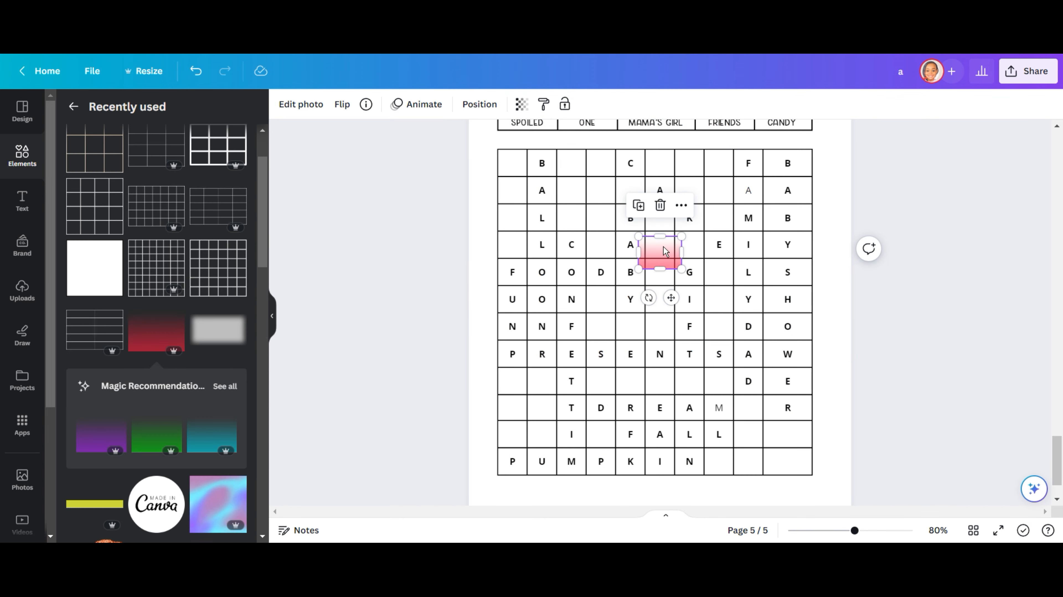
# Fit the red gradient graphic over PUMPKIN in the last row and set its transparency to 34
pyautogui.moveTo(661, 242); pyautogui.dragTo(703, 455)
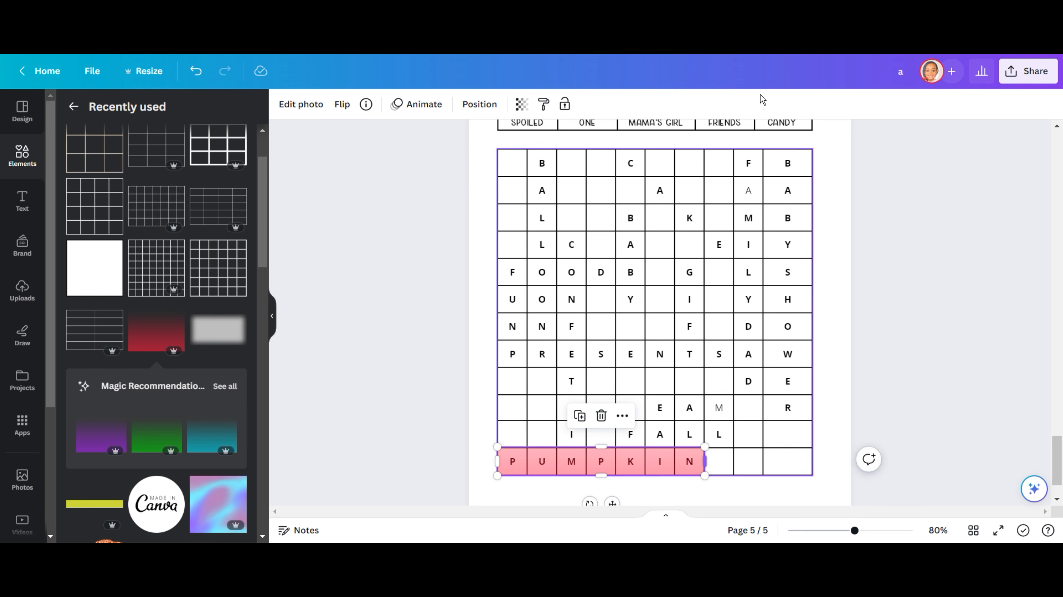
pyautogui.click(522, 104)
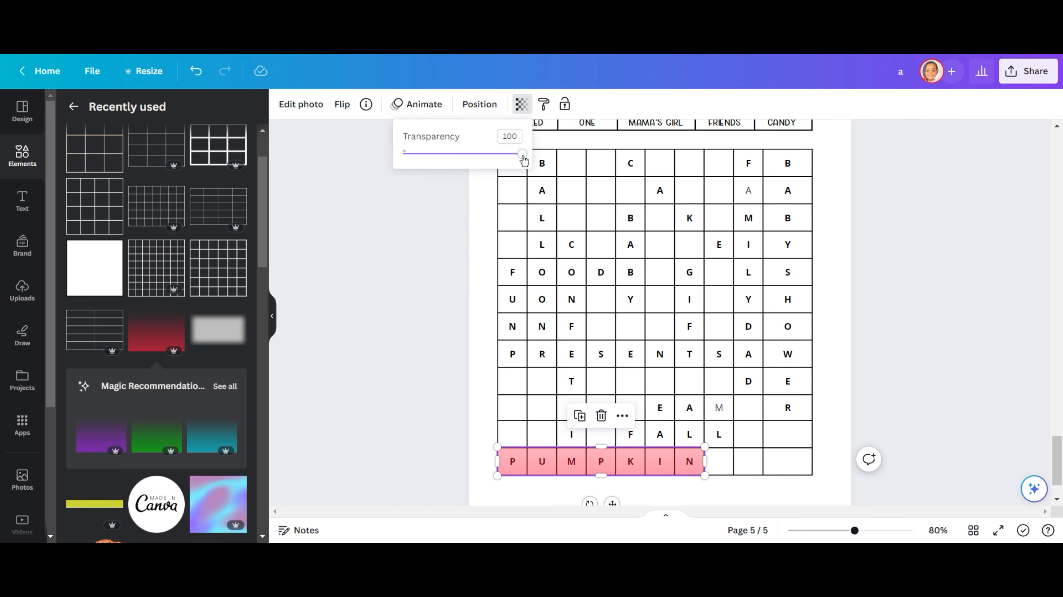
pyautogui.moveTo(503, 160); pyautogui.dragTo(444, 162)
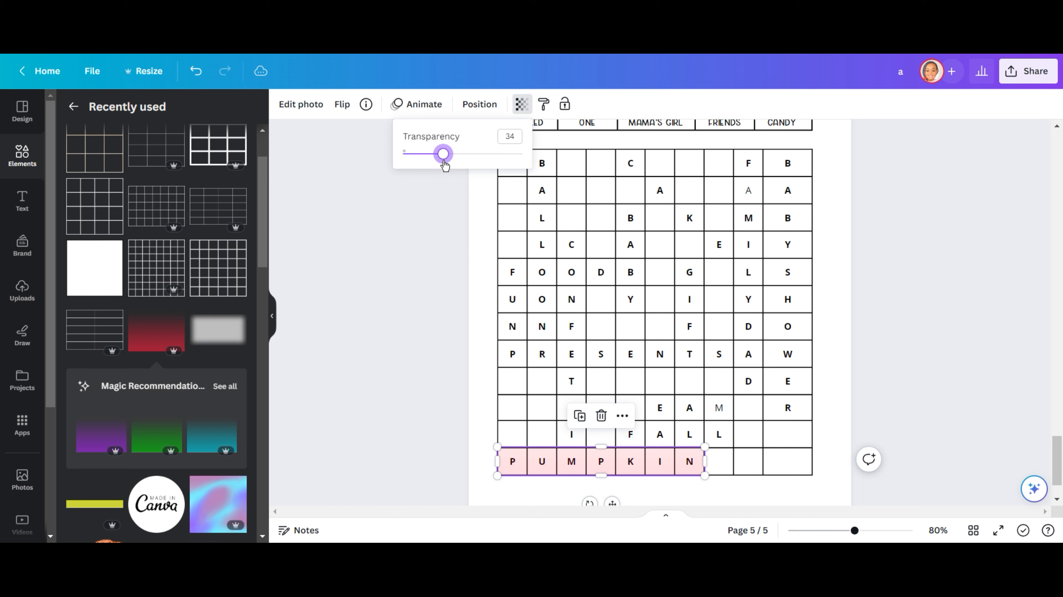
# Duplicate the PUMPKIN highlight and fit copies over FALL and DREAM in the rows above
pyautogui.click(580, 416)
pyautogui.moveTo(587, 474); pyautogui.dragTo(719, 420)
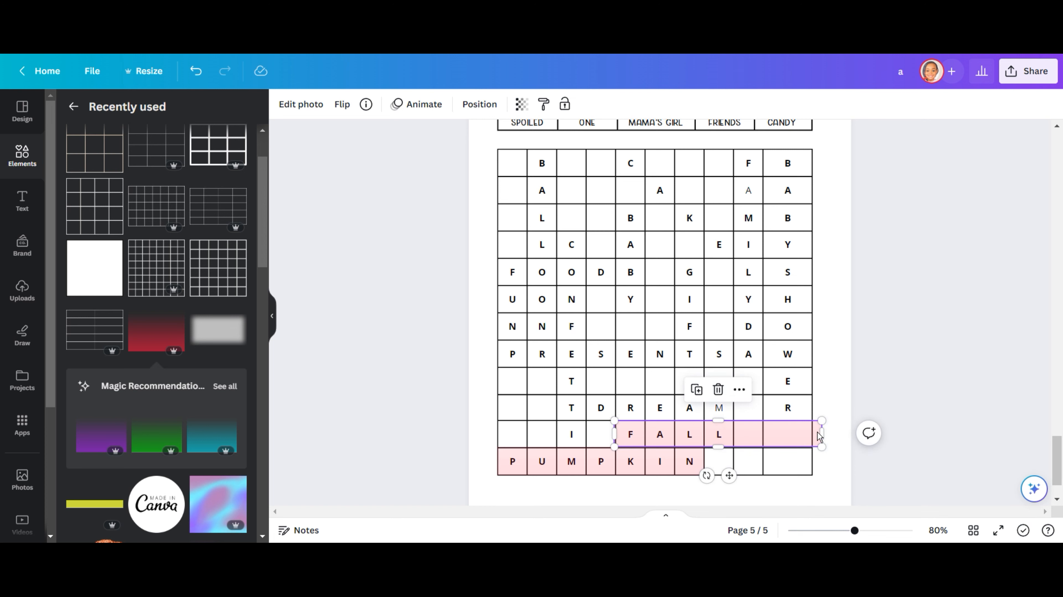
pyautogui.moveTo(824, 432); pyautogui.dragTo(732, 427)
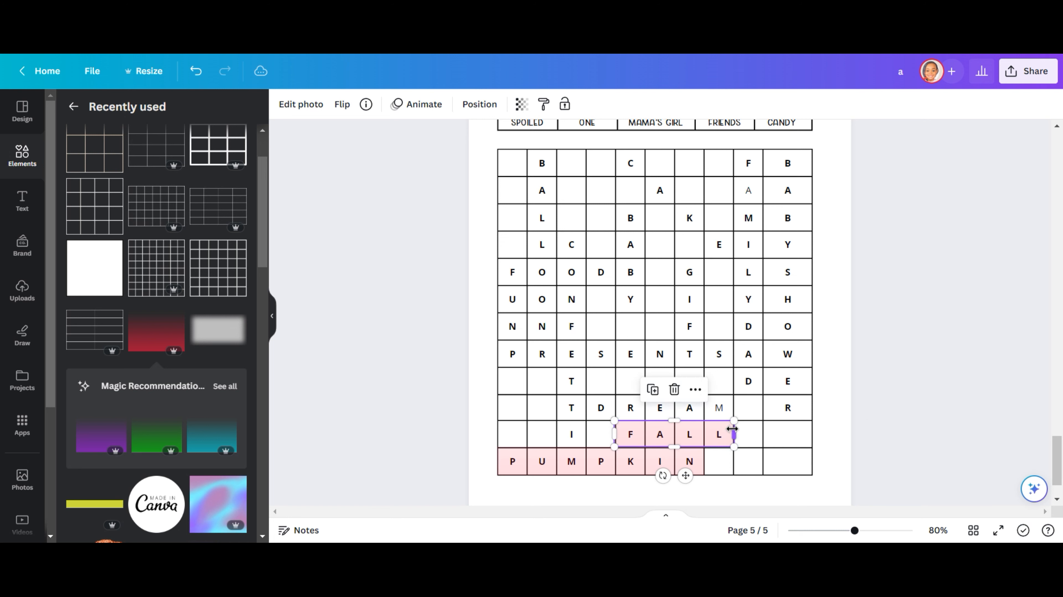
pyautogui.click(652, 386)
pyautogui.moveTo(786, 410); pyautogui.dragTo(641, 407)
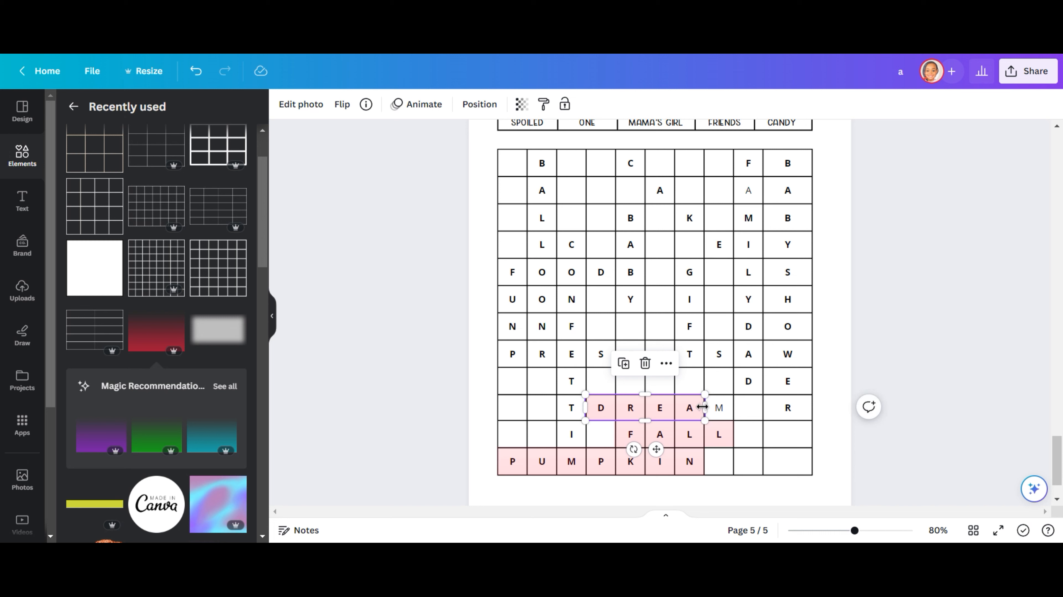
pyautogui.moveTo(707, 407); pyautogui.dragTo(732, 408)
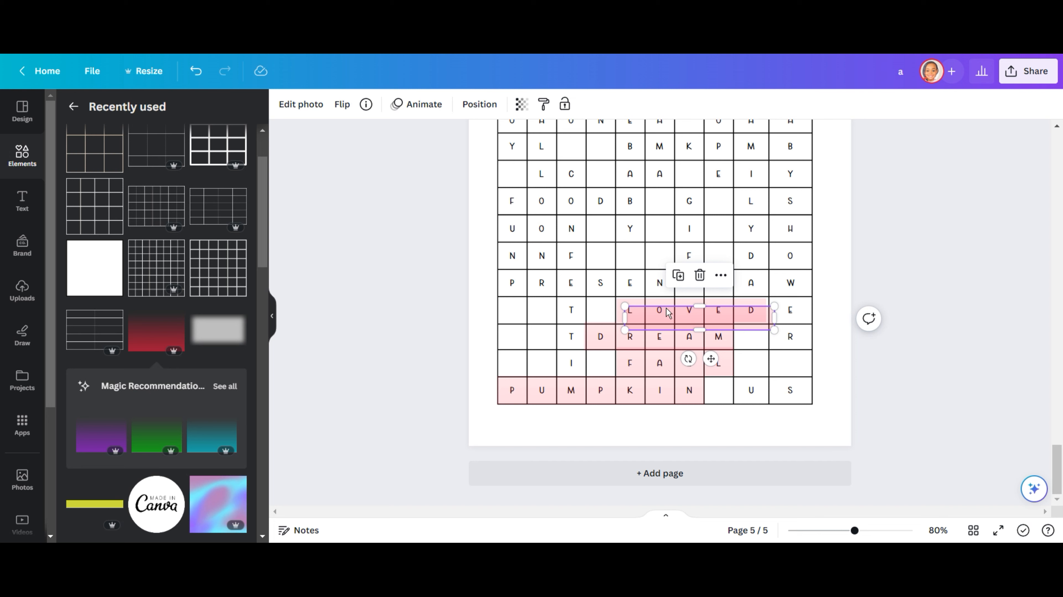
# Place a copy of the highlight over PRESENTS and stretch it to cover all eight letters
pyautogui.moveTo(667, 313); pyautogui.dragTo(570, 293)
pyautogui.moveTo(646, 282); pyautogui.dragTo(733, 283)
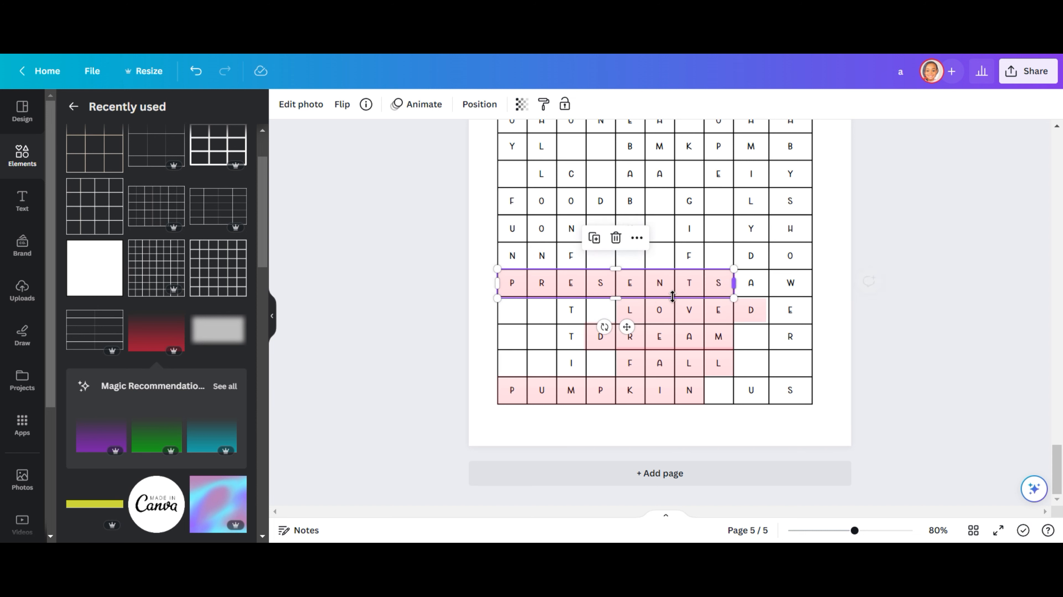
pyautogui.moveTo(619, 298); pyautogui.dragTo(620, 294)
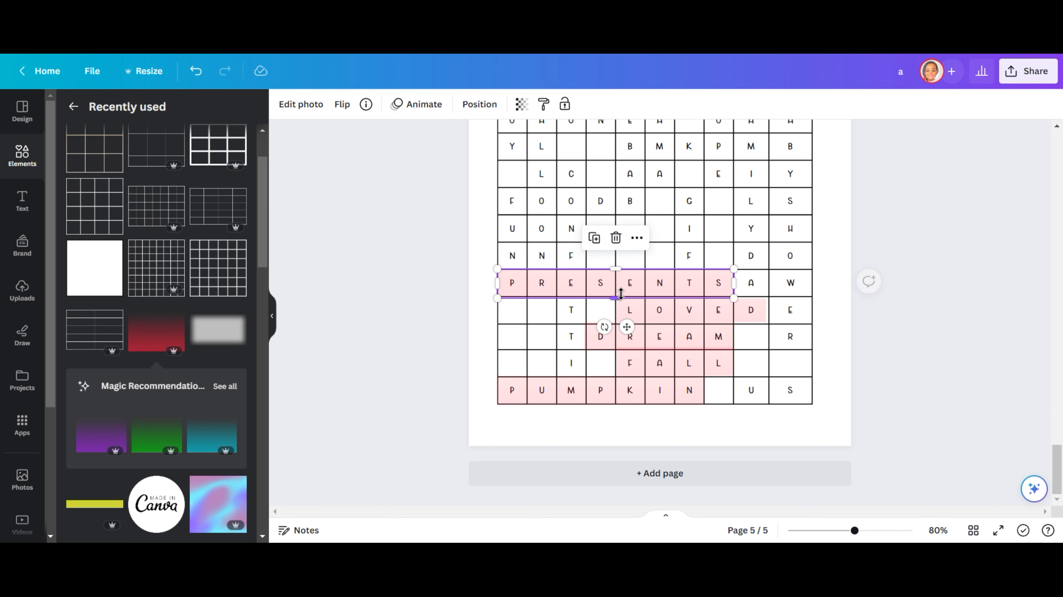
# Duplicate the PRESENTS highlight onto US and the FOOD row, and trim the US copy to the grid's edge
pyautogui.click(594, 238)
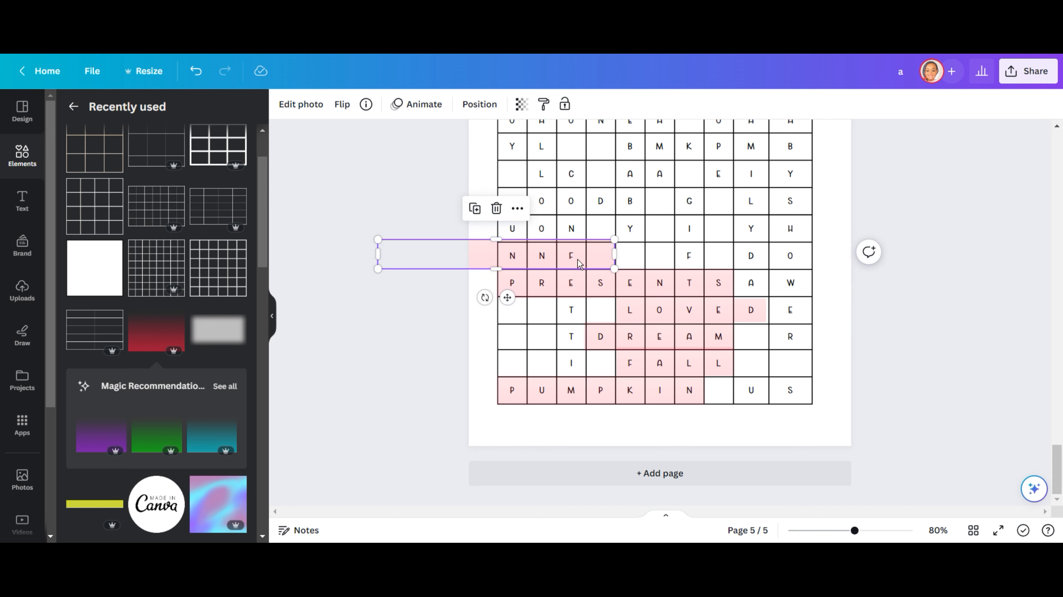
pyautogui.moveTo(600, 268); pyautogui.dragTo(932, 401)
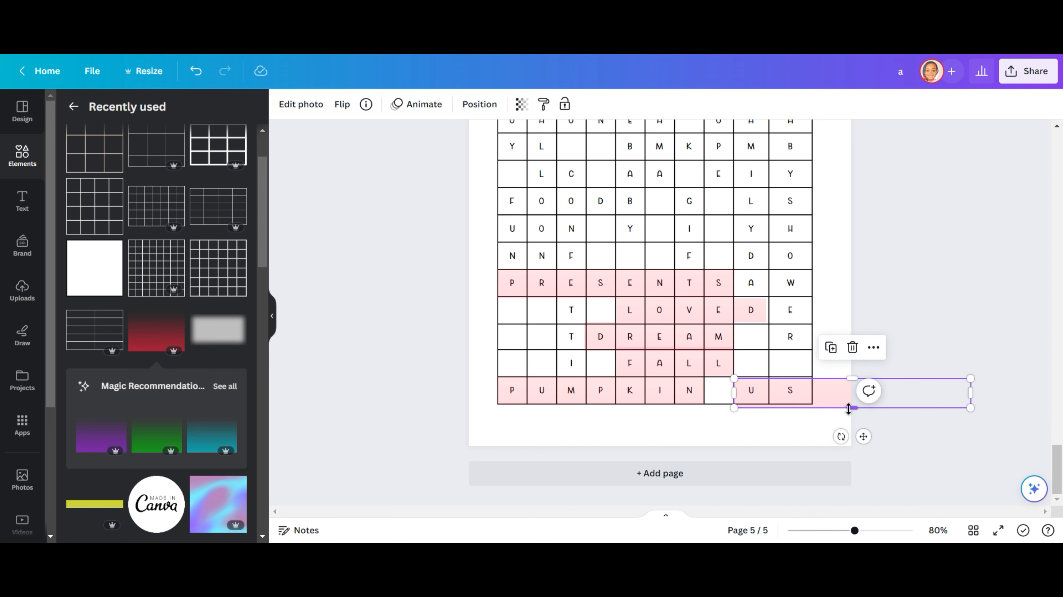
pyautogui.moveTo(852, 408); pyautogui.dragTo(852, 405)
pyautogui.click(831, 347)
pyautogui.moveTo(736, 366); pyautogui.dragTo(619, 196)
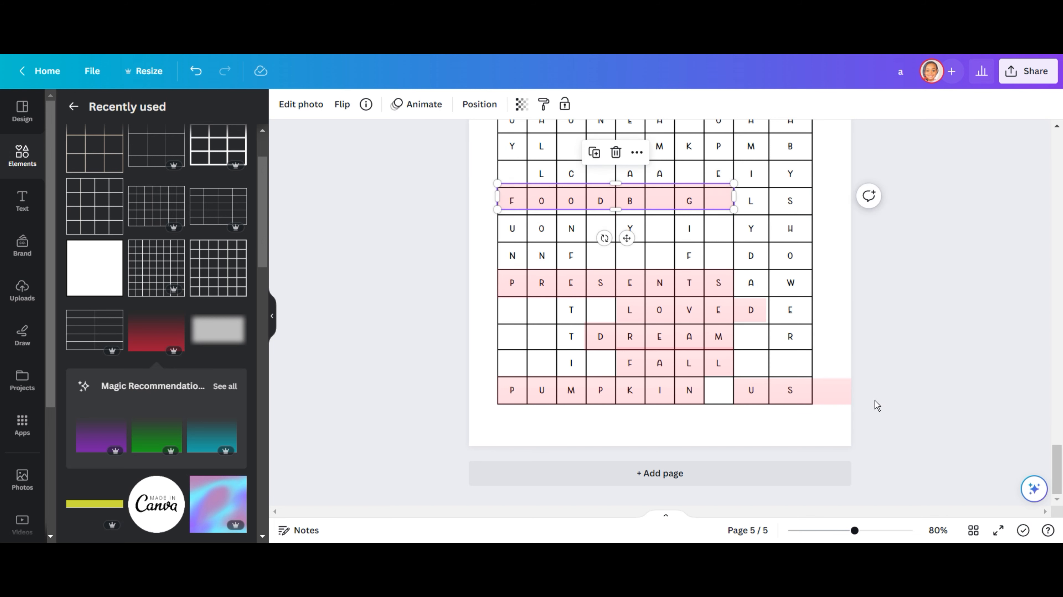
pyautogui.click(844, 395)
pyautogui.moveTo(970, 392); pyautogui.dragTo(813, 392)
# Trim the FOOD highlight to its four letters and duplicate it over ONE in the second row
pyautogui.scroll(2, 623, 200)
pyautogui.click(683, 270)
pyautogui.moveTo(734, 271); pyautogui.dragTo(614, 271)
pyautogui.click(534, 226)
pyautogui.moveTo(581, 281); pyautogui.dragTo(630, 200)
pyautogui.moveTo(673, 191); pyautogui.dragTo(539, 163)
# Fit vertical highlight copies over JOY, BALLOON and CONFETTI in the first three columns
pyautogui.click(572, 154)
pyautogui.moveTo(586, 162); pyautogui.dragTo(527, 163)
pyautogui.moveTo(512, 176); pyautogui.dragTo(572, 389)
pyautogui.click(490, 262)
pyautogui.click(520, 370)
pyautogui.moveTo(571, 420); pyautogui.dragTo(572, 446)
# Duplicate the CONFETTI highlight onto BABY in the fifth column, shorten it to four letters, and place a copy over FUN
pyautogui.click(550, 477)
pyautogui.moveTo(596, 337); pyautogui.dragTo(626, 225)
pyautogui.moveTo(630, 416); pyautogui.dragTo(631, 311)
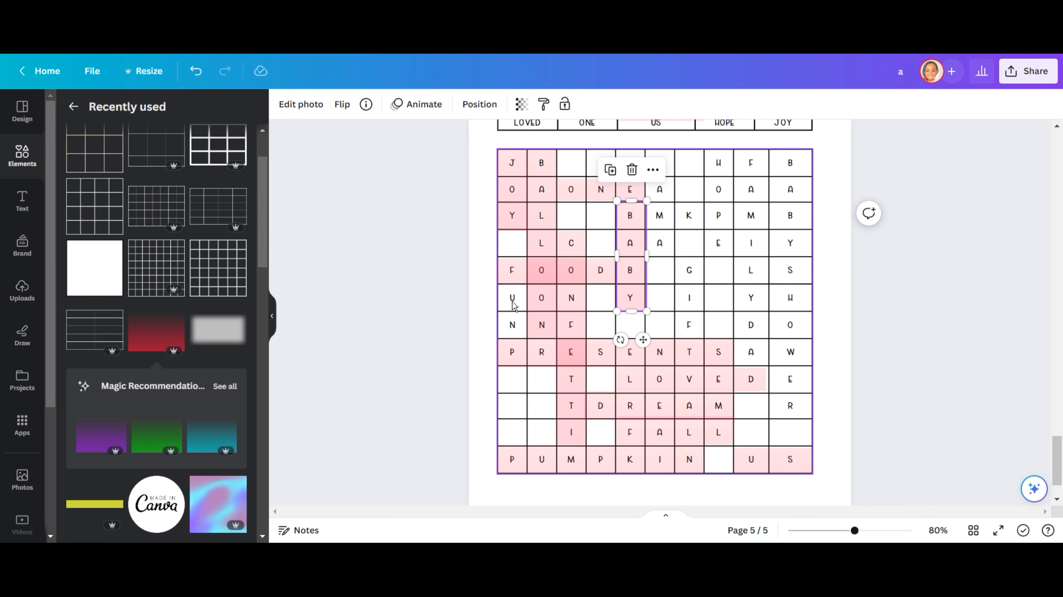
pyautogui.click(610, 170)
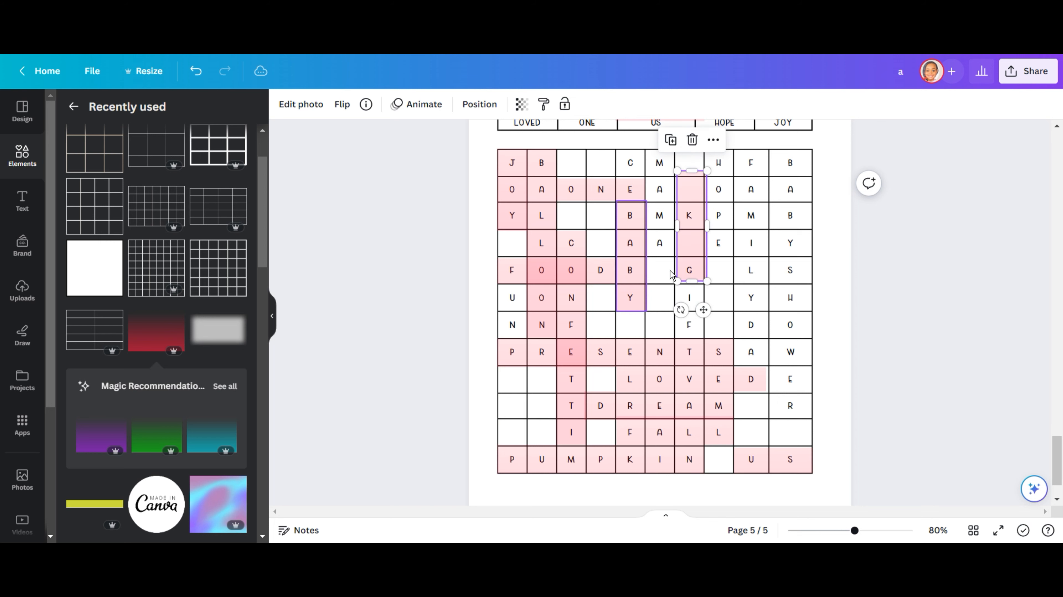
pyautogui.moveTo(689, 264); pyautogui.dragTo(507, 349)
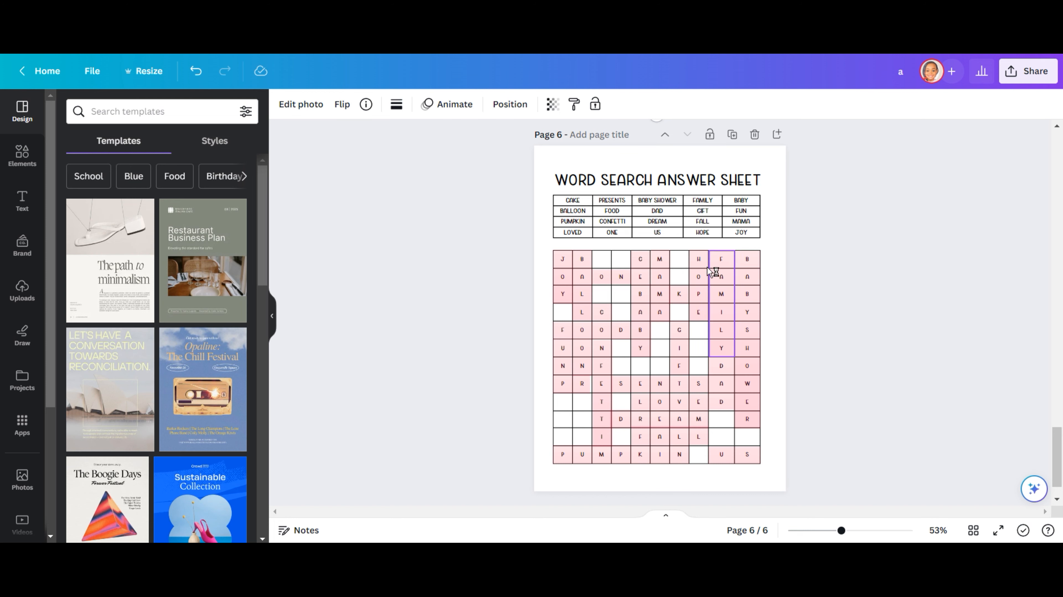
# Duplicate the page 5 answer sheet that shows the full letter grid with highlights
pyautogui.scroll(-1, 706, 268)
pyautogui.scroll(7, 695, 261)
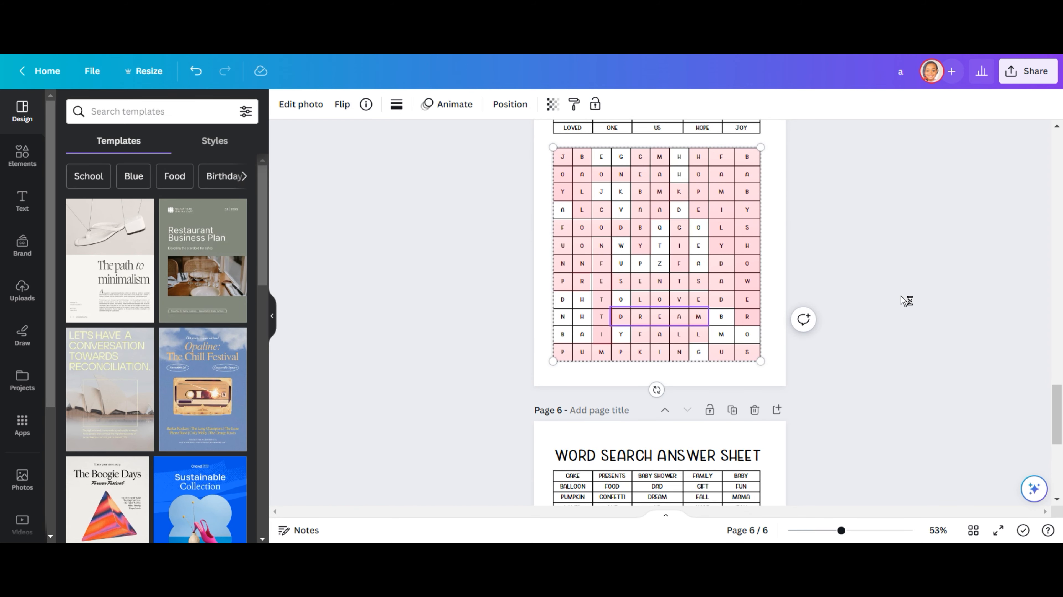
pyautogui.scroll(1, 702, 237)
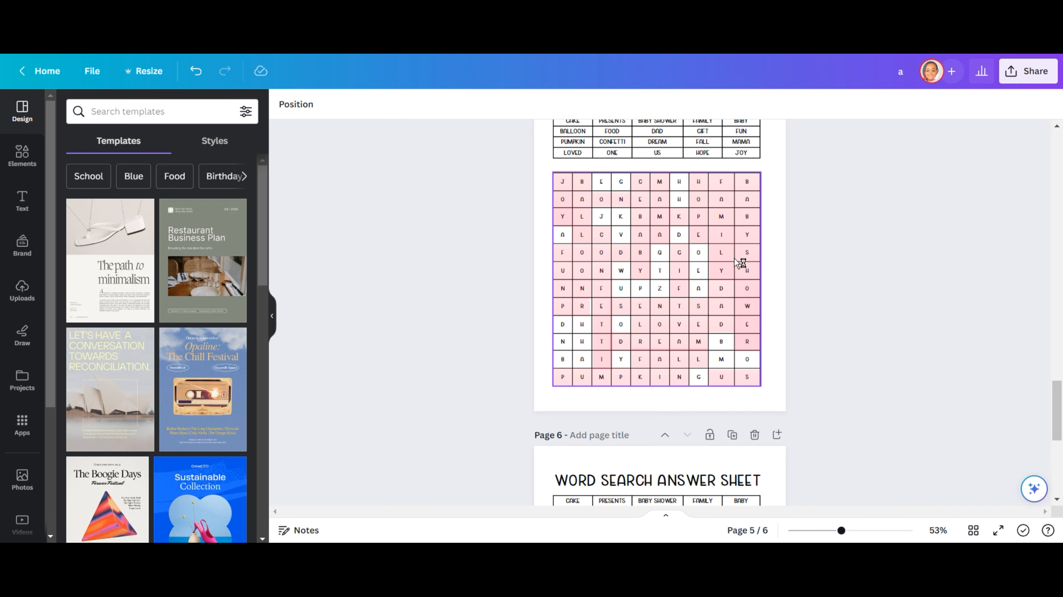
pyautogui.scroll(3, 734, 259)
pyautogui.hotkey('ctrl', 'd')
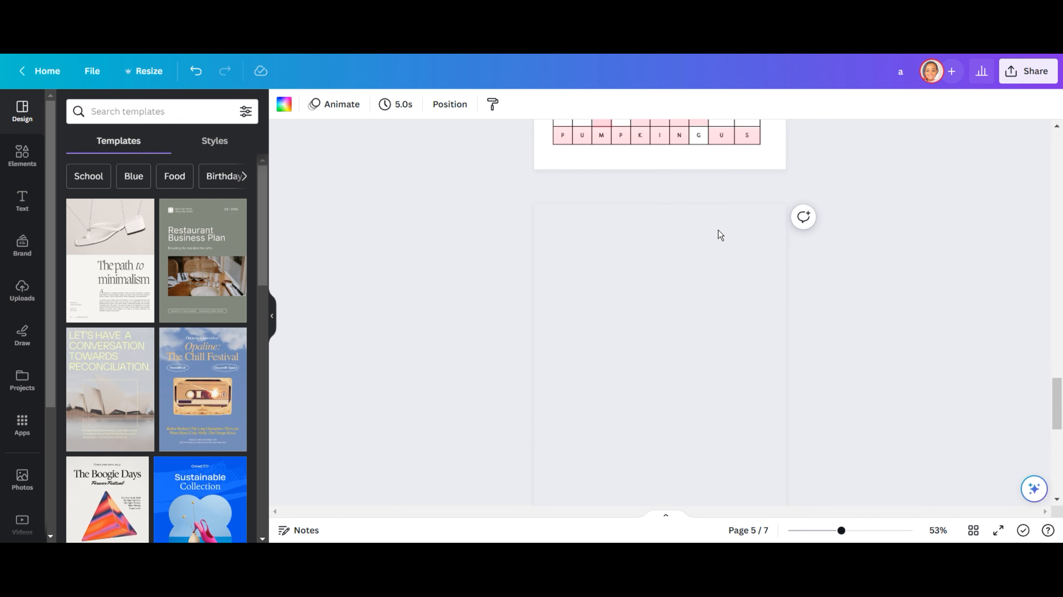
# Try to shift the grouped highlights sideways, from the HOPE column toward the fourth column, on the duplicated answer sheet
pyautogui.scroll(-3, 694, 251)
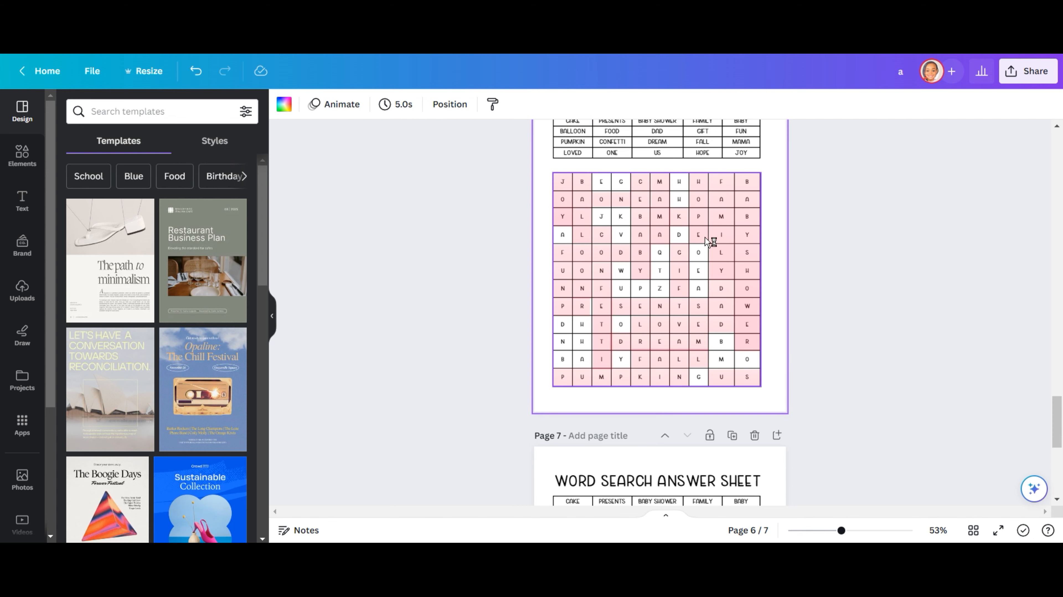
pyautogui.click(700, 237)
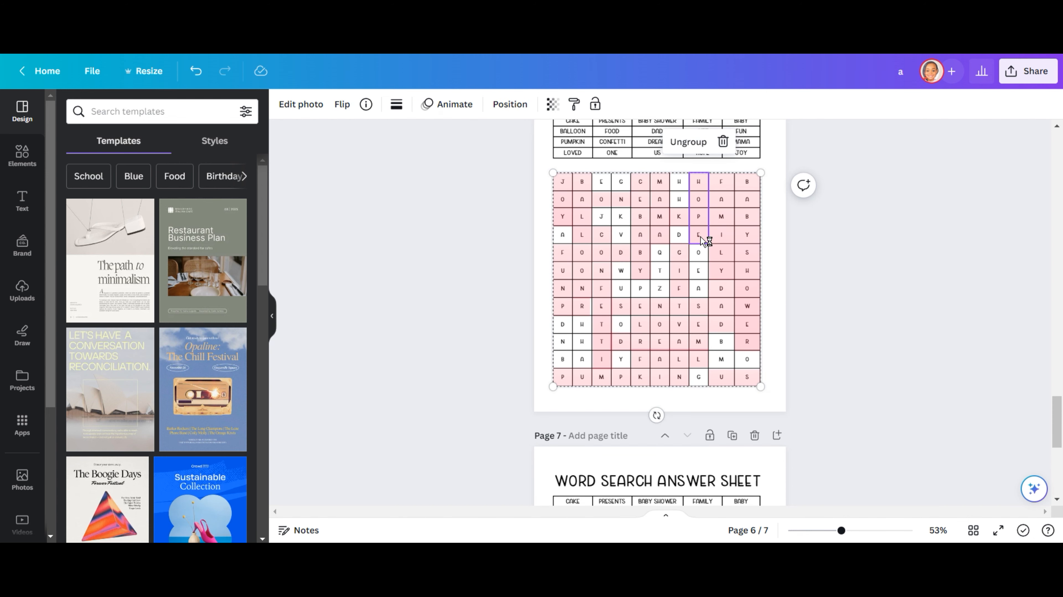
pyautogui.moveTo(701, 237); pyautogui.dragTo(619, 238)
pyautogui.scroll(-6, 819, 352)
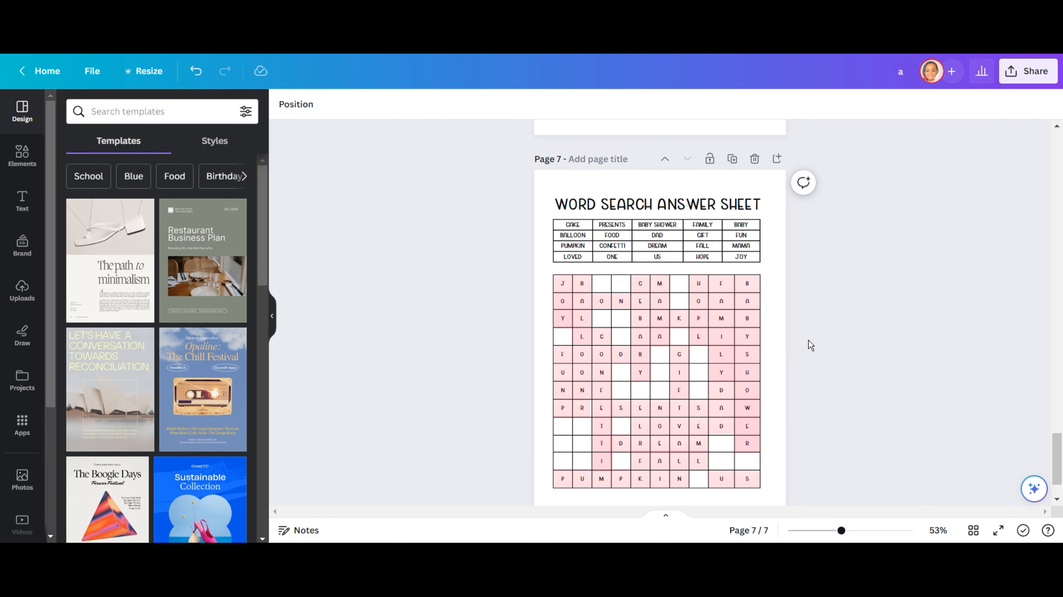
# Move the letter grid table on the page 7 answer sheet sideways off the pink highlights
pyautogui.click(721, 329)
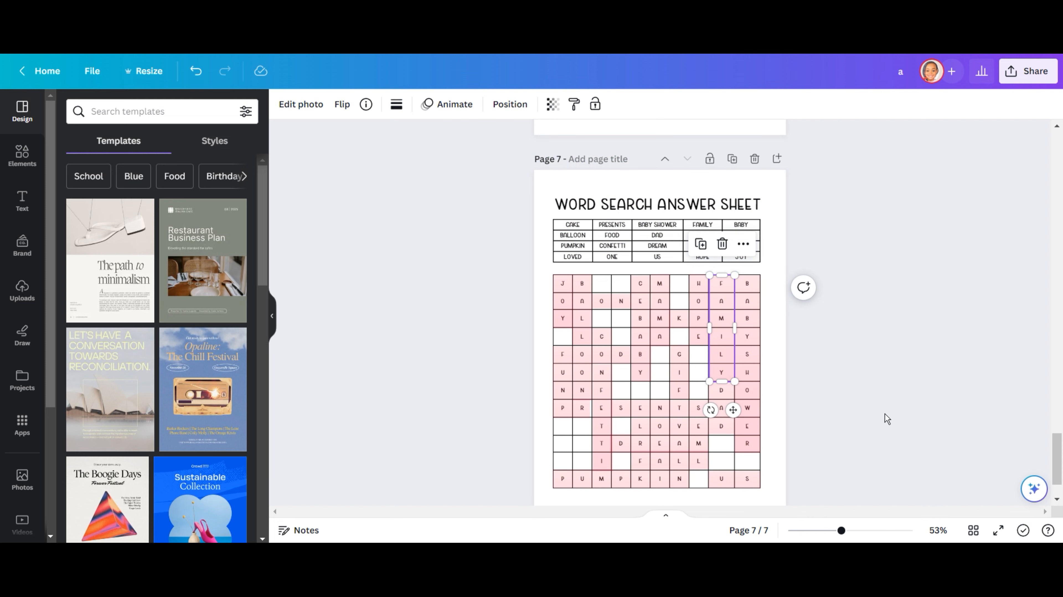
pyautogui.click(820, 420)
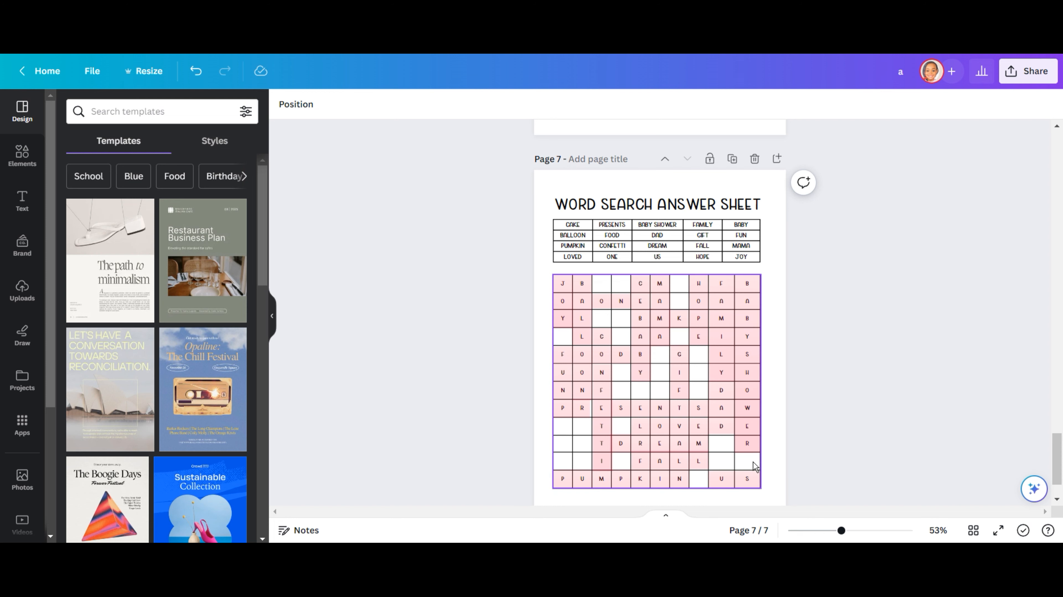
pyautogui.moveTo(753, 462); pyautogui.dragTo(972, 464)
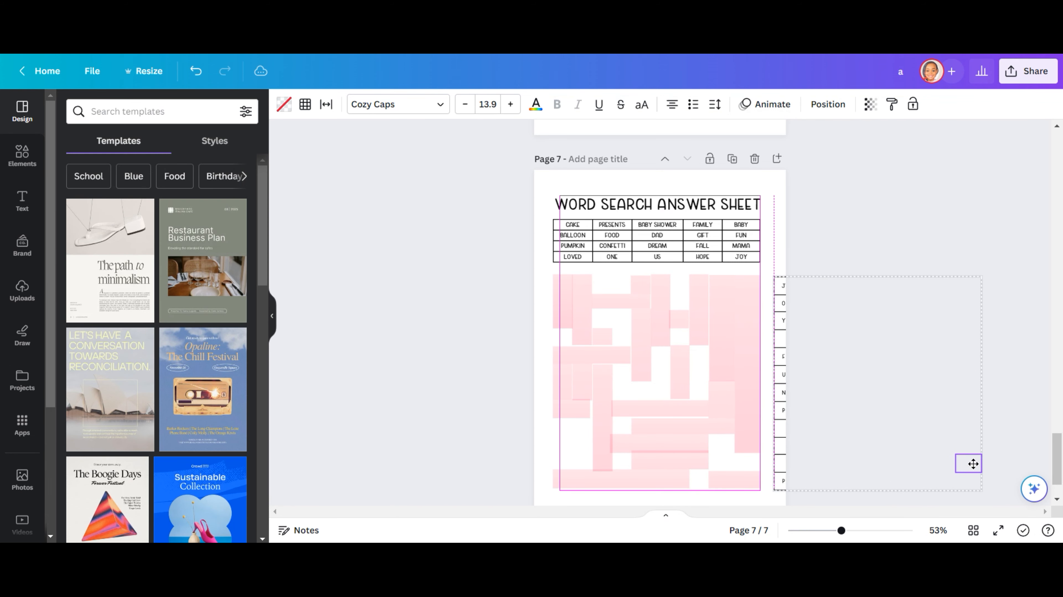
# Group all the pink word highlights on page 7 and move the letter grid back over them
pyautogui.click(417, 306)
pyautogui.moveTo(499, 280); pyautogui.dragTo(752, 488)
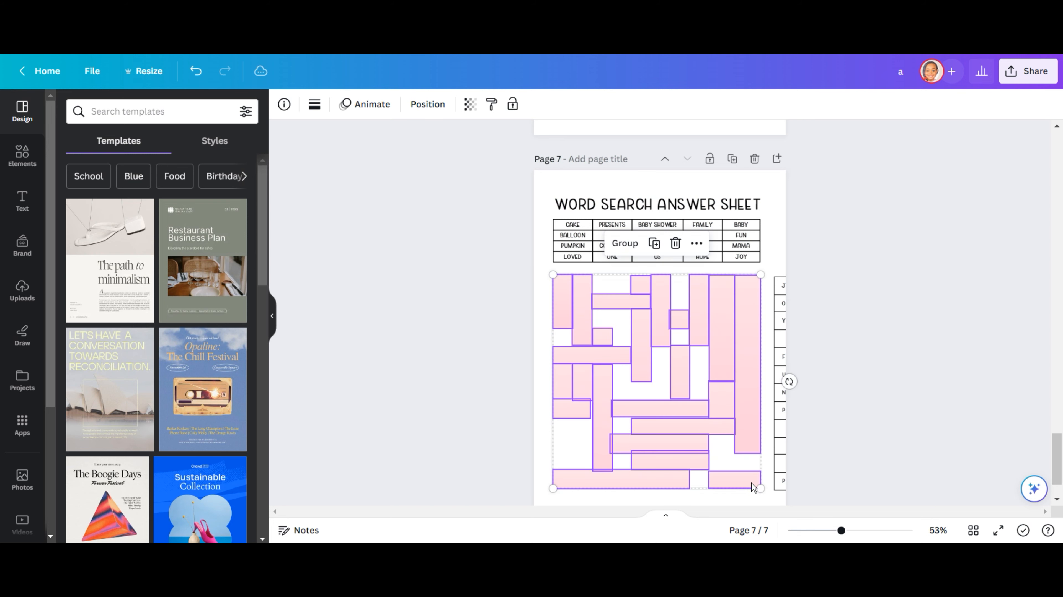
pyautogui.rightClick(653, 384)
pyautogui.click(479, 285)
pyautogui.moveTo(495, 278); pyautogui.dragTo(679, 403)
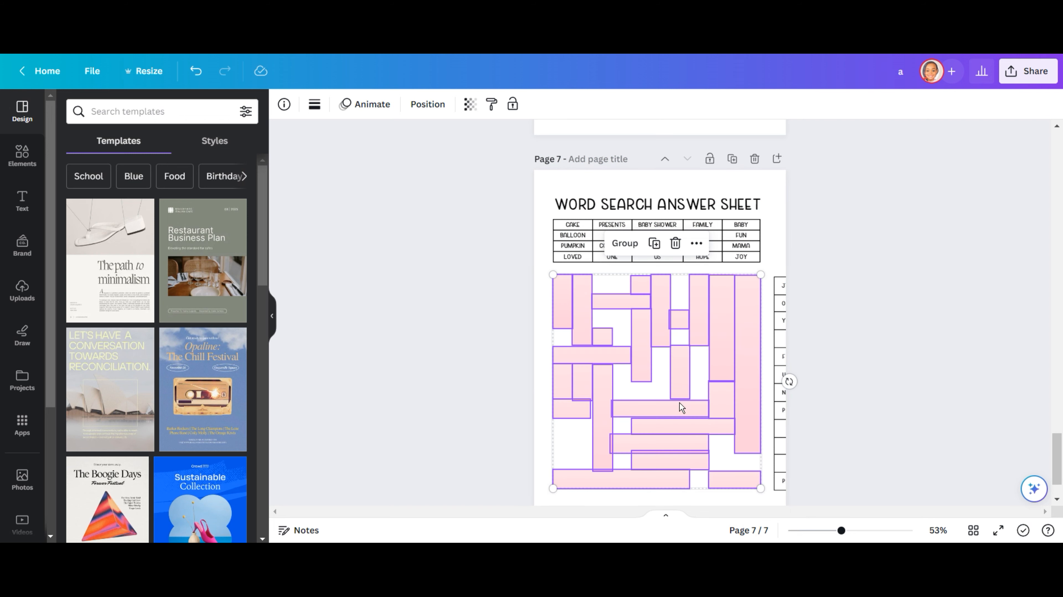
pyautogui.click(626, 244)
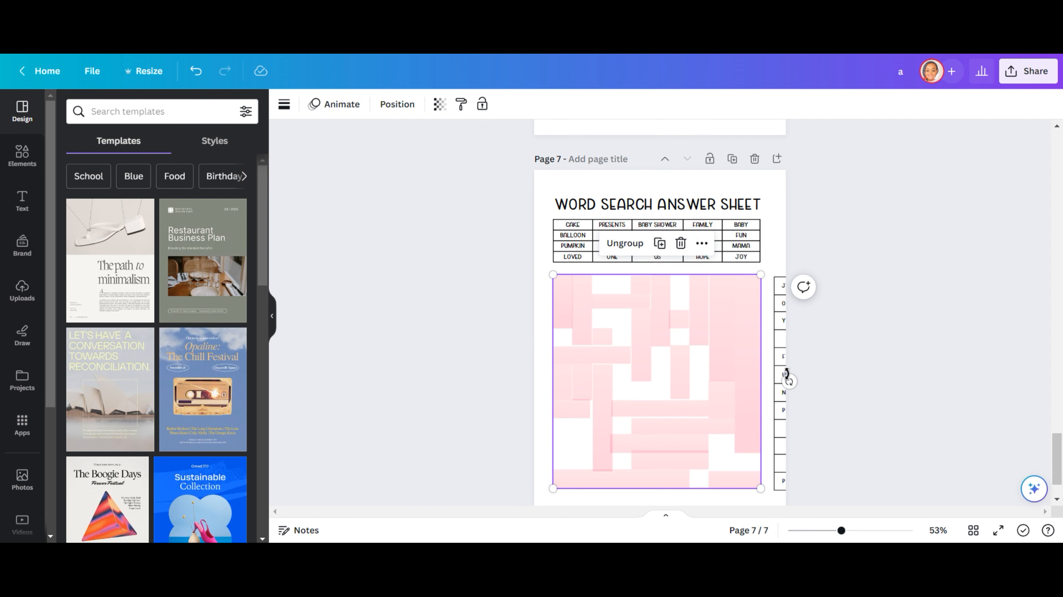
pyautogui.moveTo(784, 361); pyautogui.dragTo(555, 369)
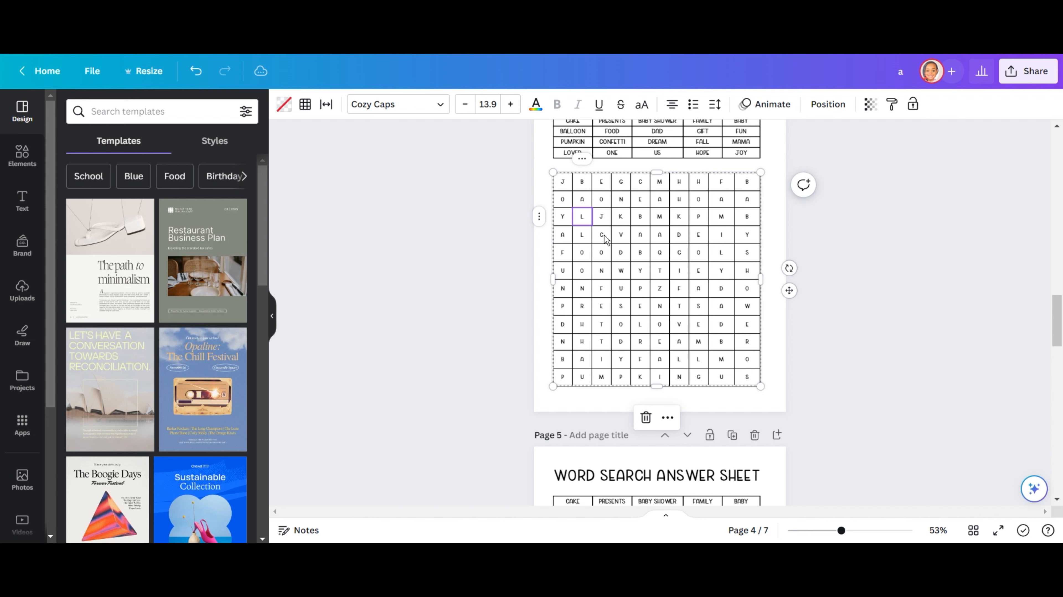
# Paste the copied highlights onto the page 4 word search and move them aside from its letter grid
pyautogui.hotkey('ctrl', 'v')
pyautogui.moveTo(641, 318); pyautogui.dragTo(899, 331)
# Delete the duplicated answer sheet in the page overview and return to the remaining answer sheet pages
pyautogui.click(973, 531)
pyautogui.click(841, 279)
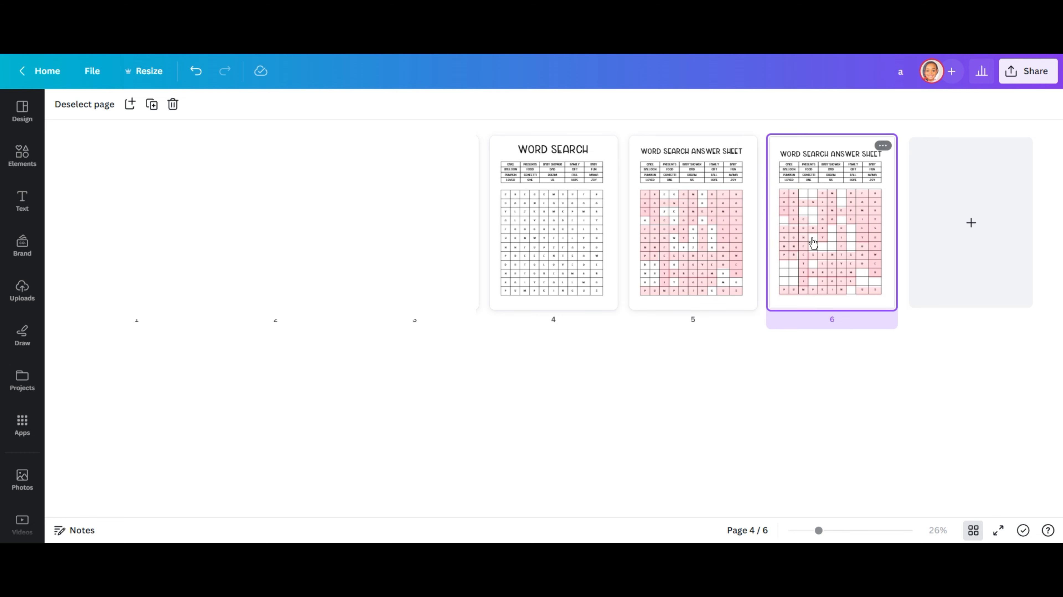
pyautogui.click(973, 531)
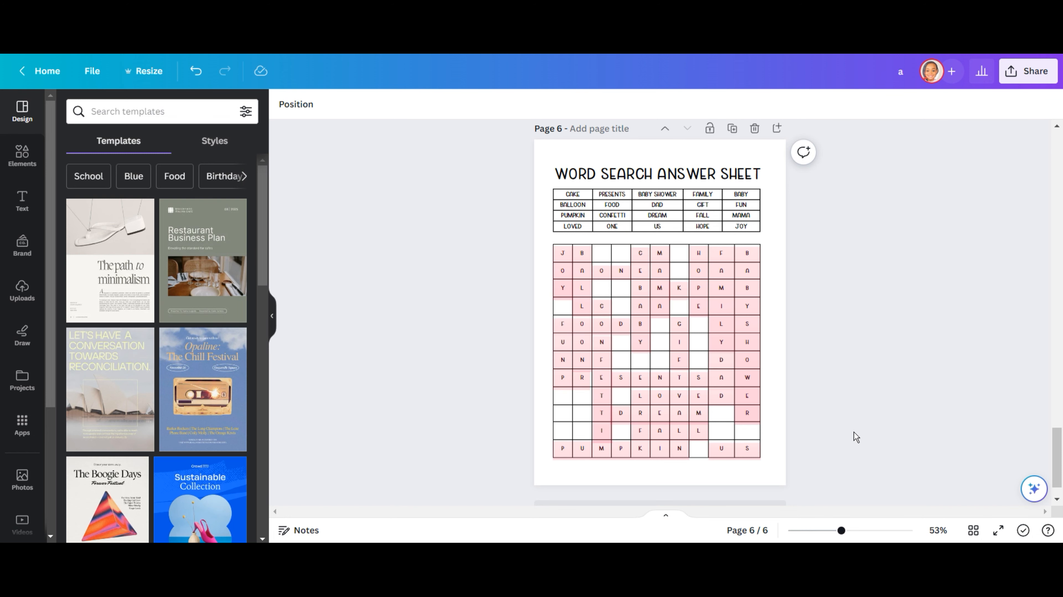
pyautogui.scroll(5, 854, 432)
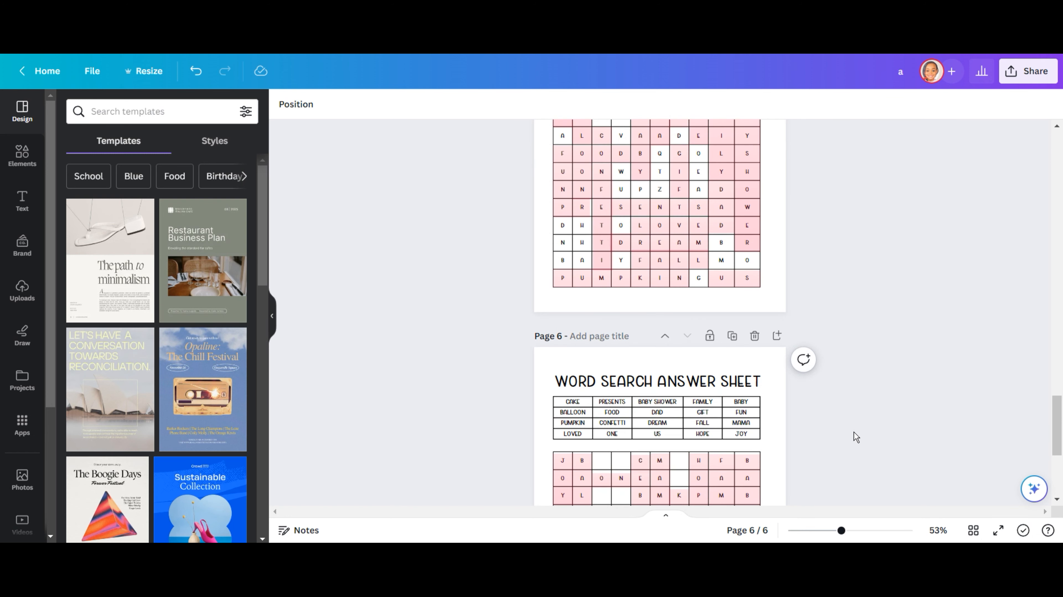
pyautogui.scroll(3, 853, 432)
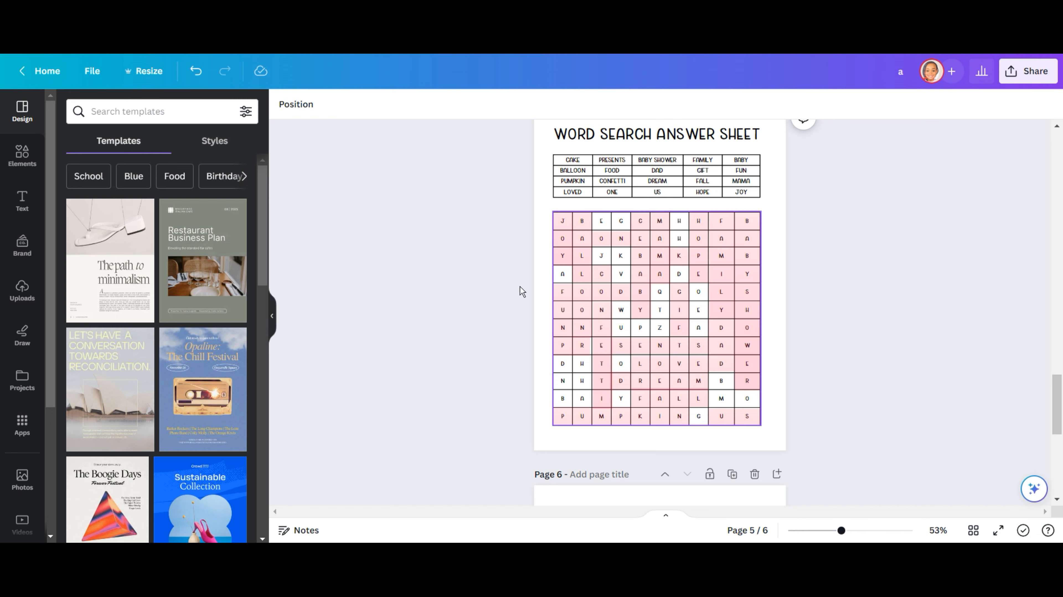